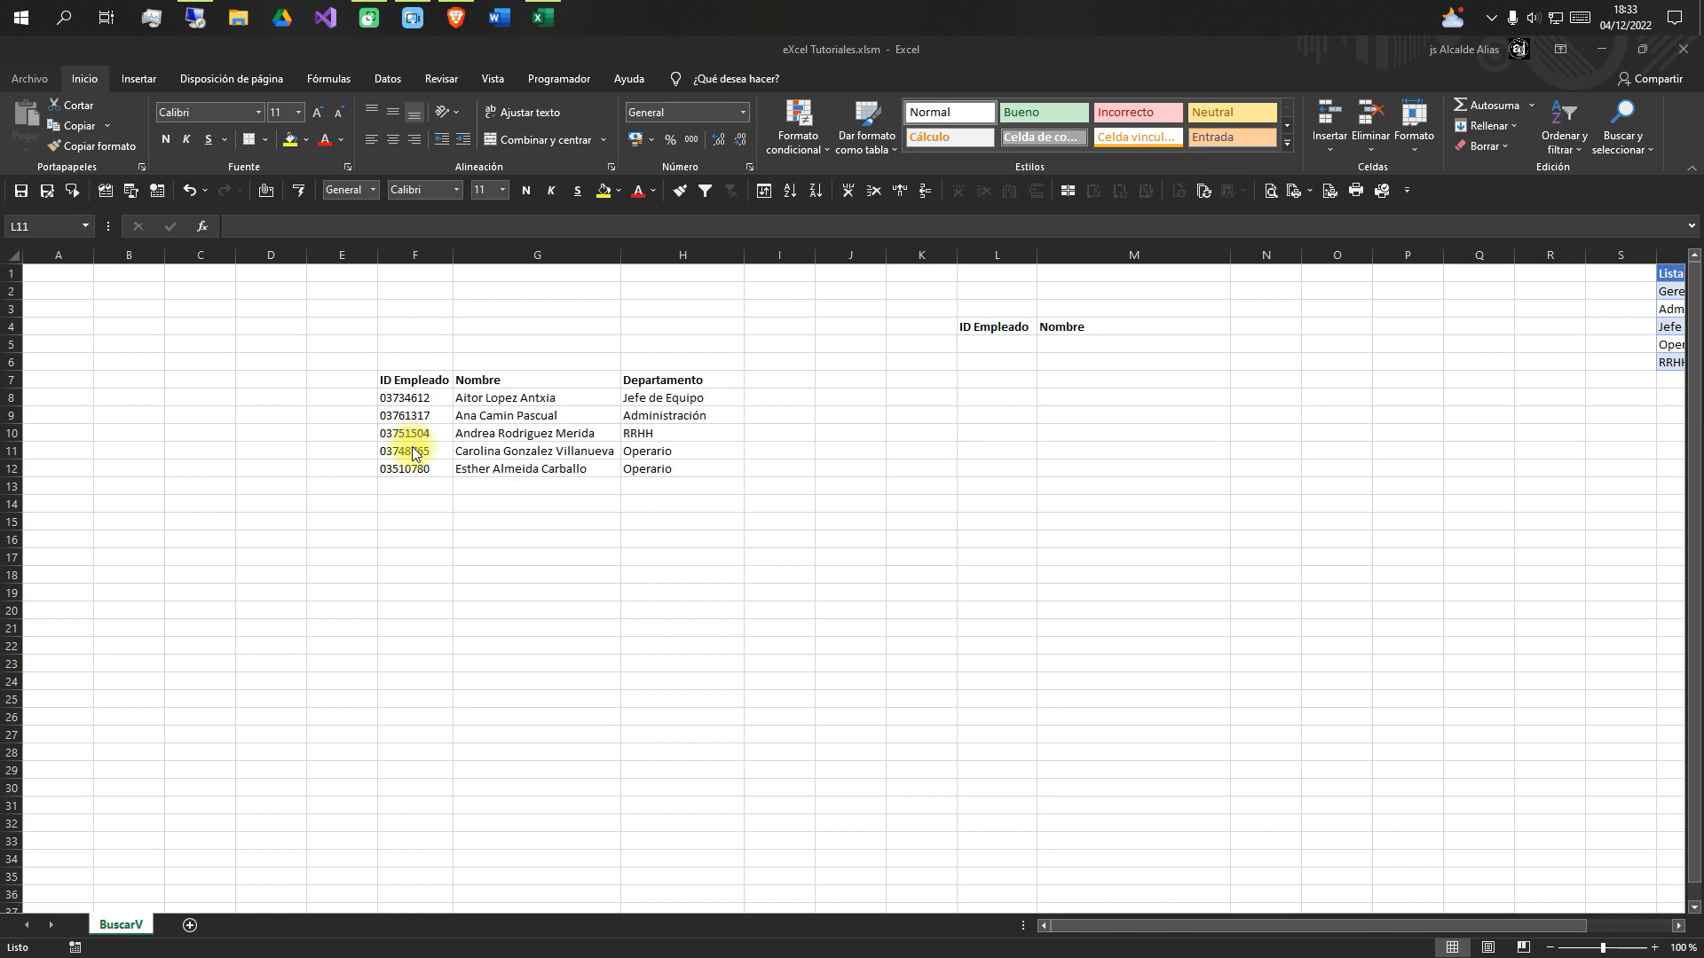
Set the data validation of cell L5 under ID Empleado to allow a Lista
{"action": "left_click", "coordinate": [995, 347]}
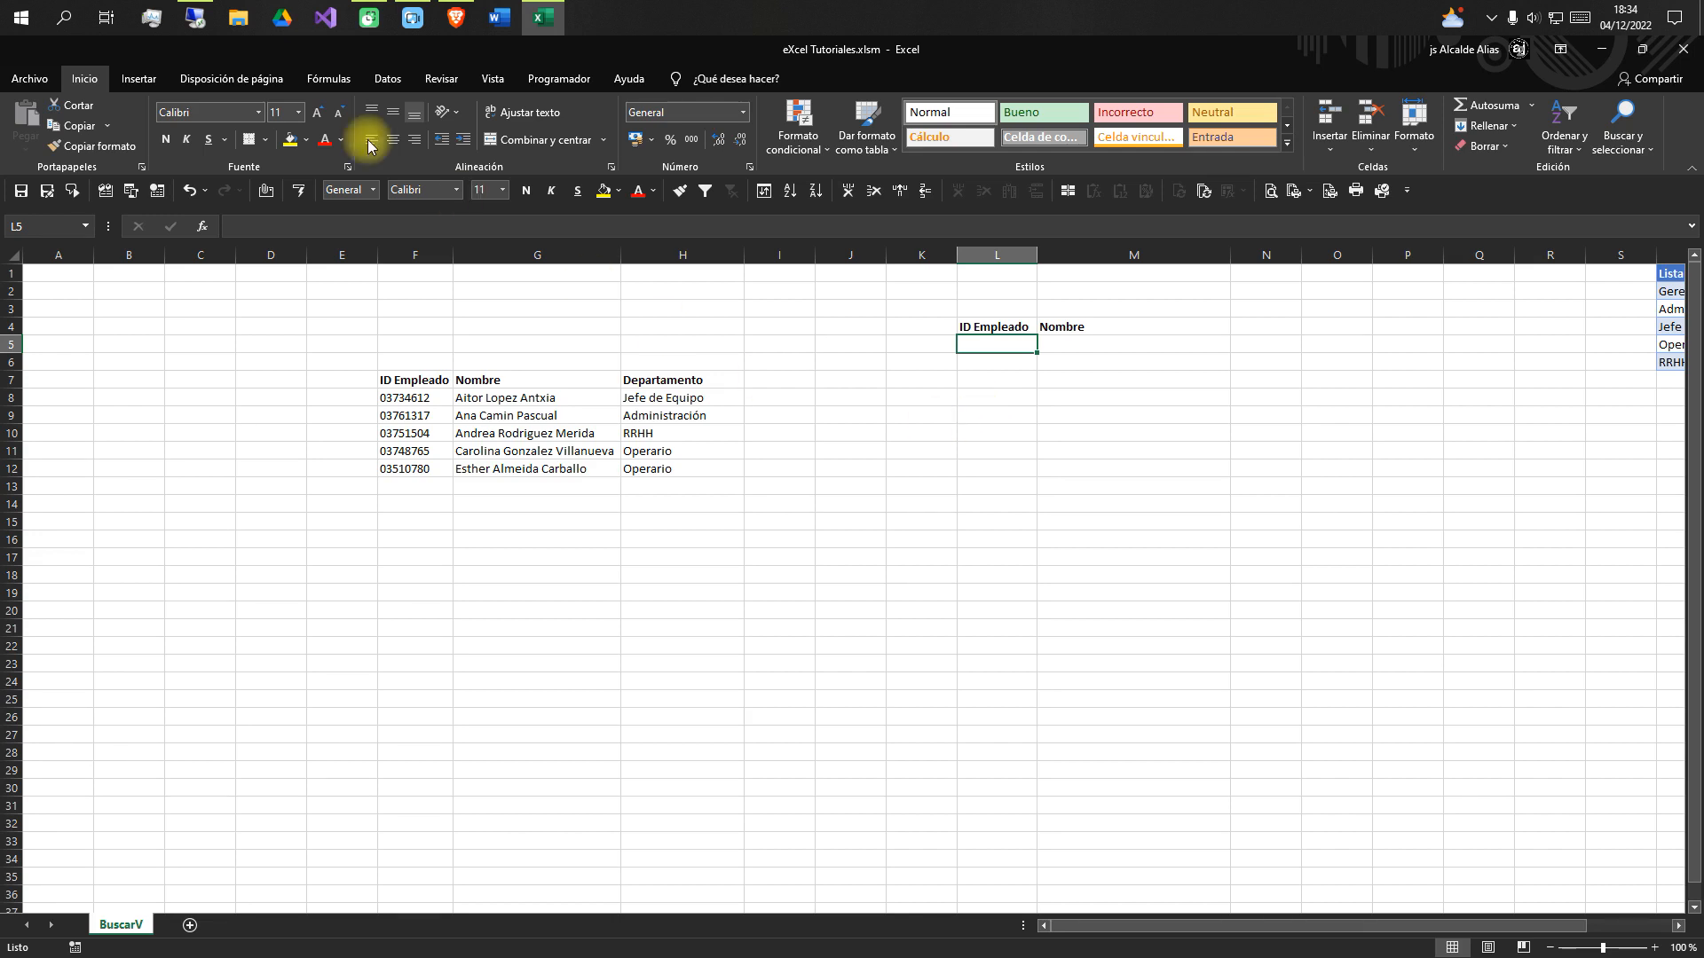
{"action": "left_click", "coordinate": [390, 81]}
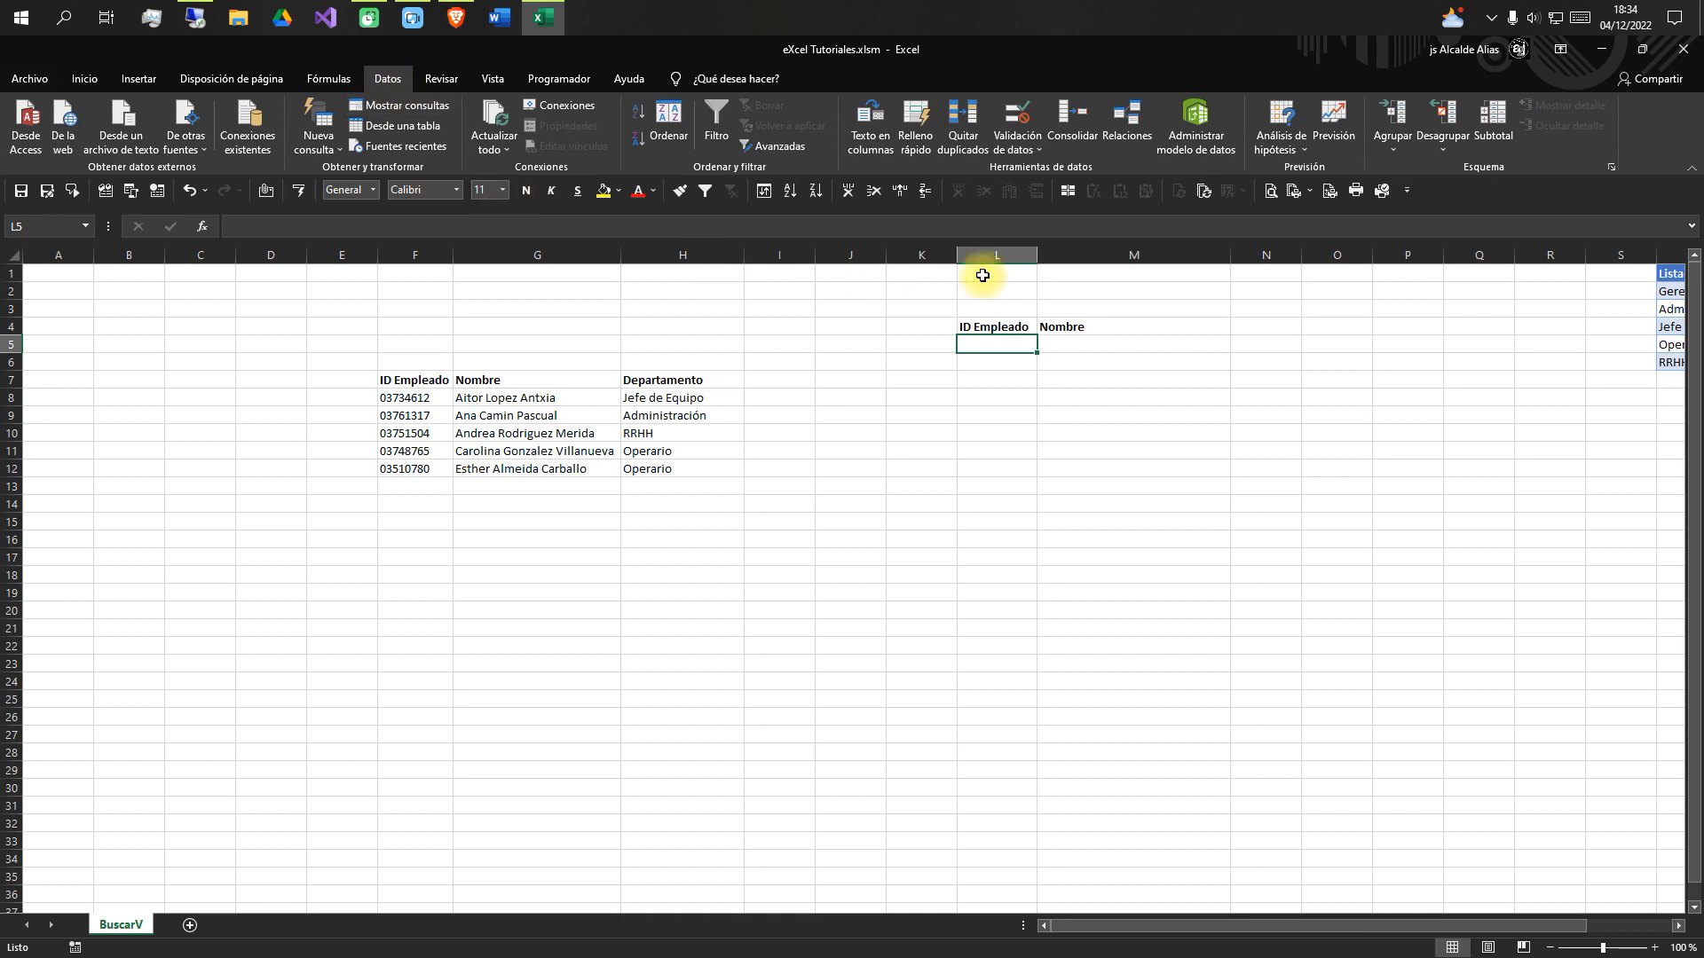
{"action": "left_click", "coordinate": [1017, 145]}
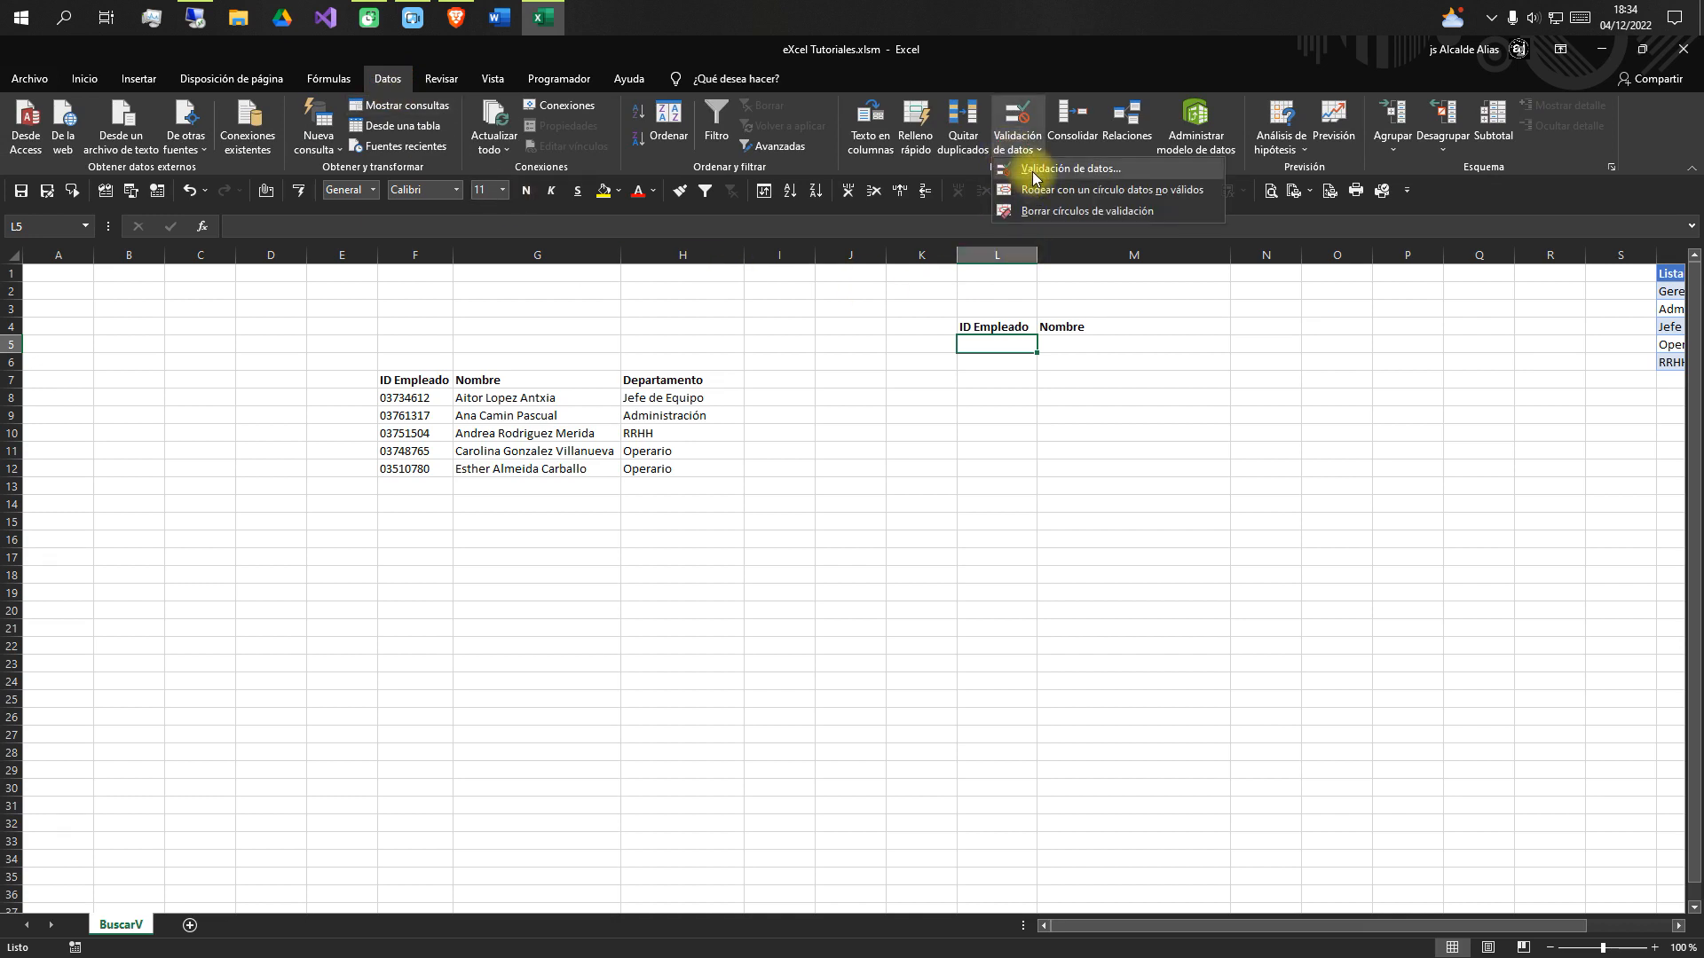
{"action": "left_click", "coordinate": [1030, 171]}
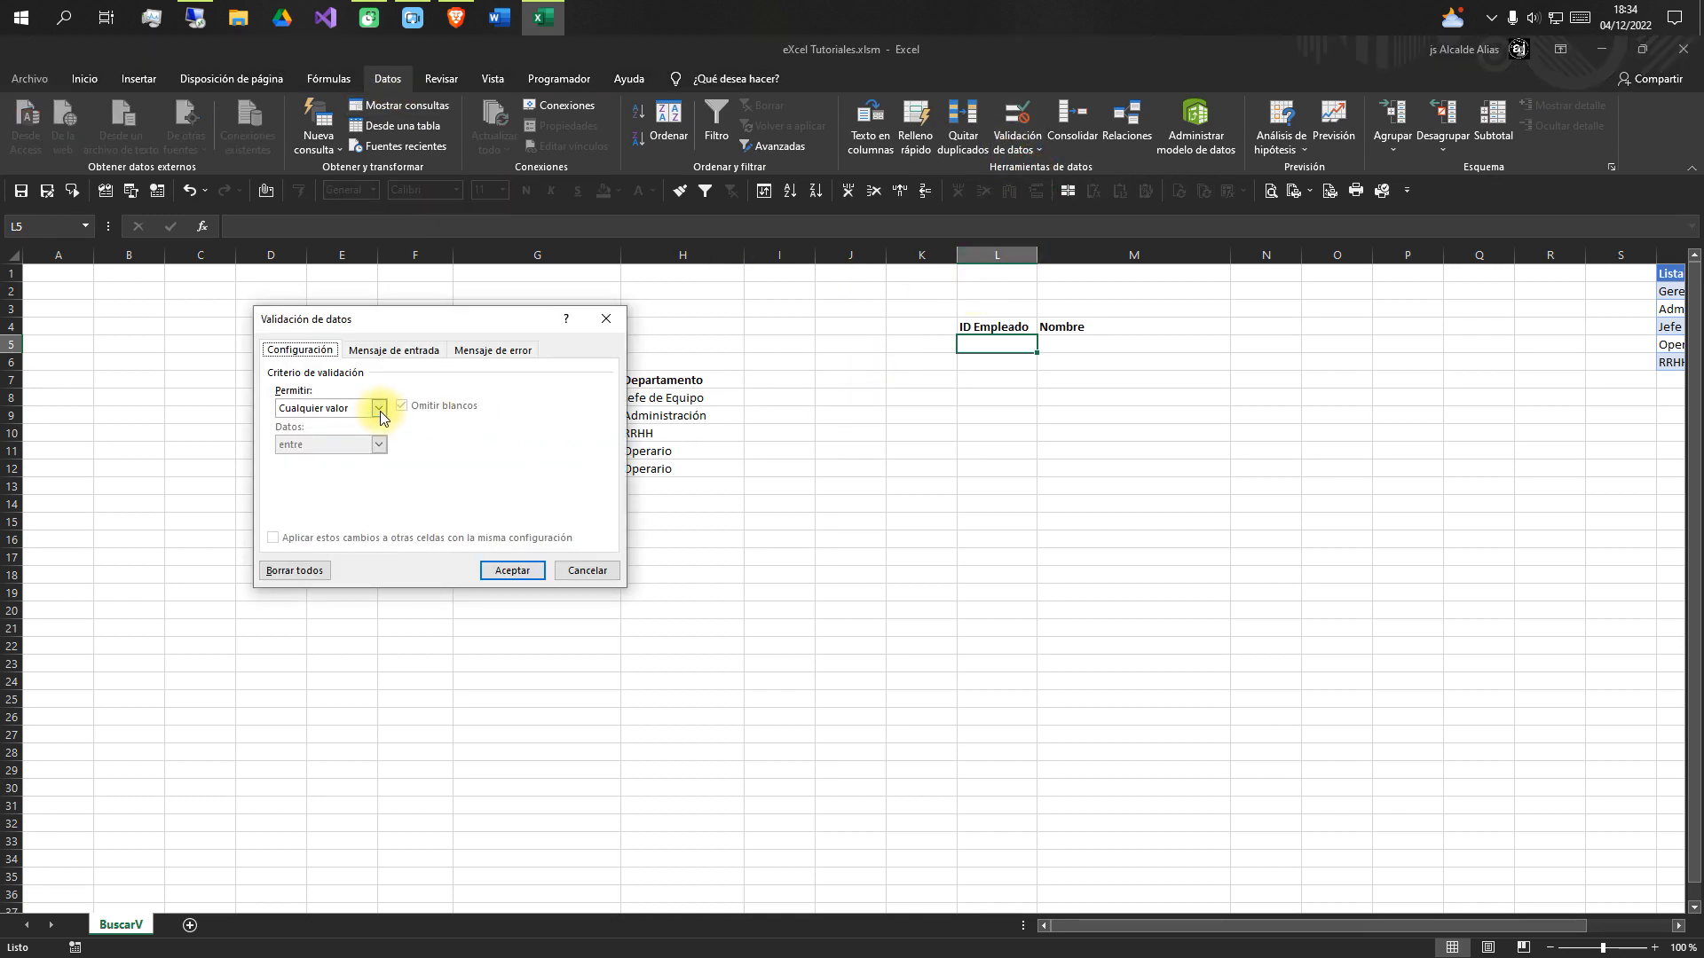
{"action": "left_click", "coordinate": [380, 412]}
{"action": "left_click", "coordinate": [344, 458]}
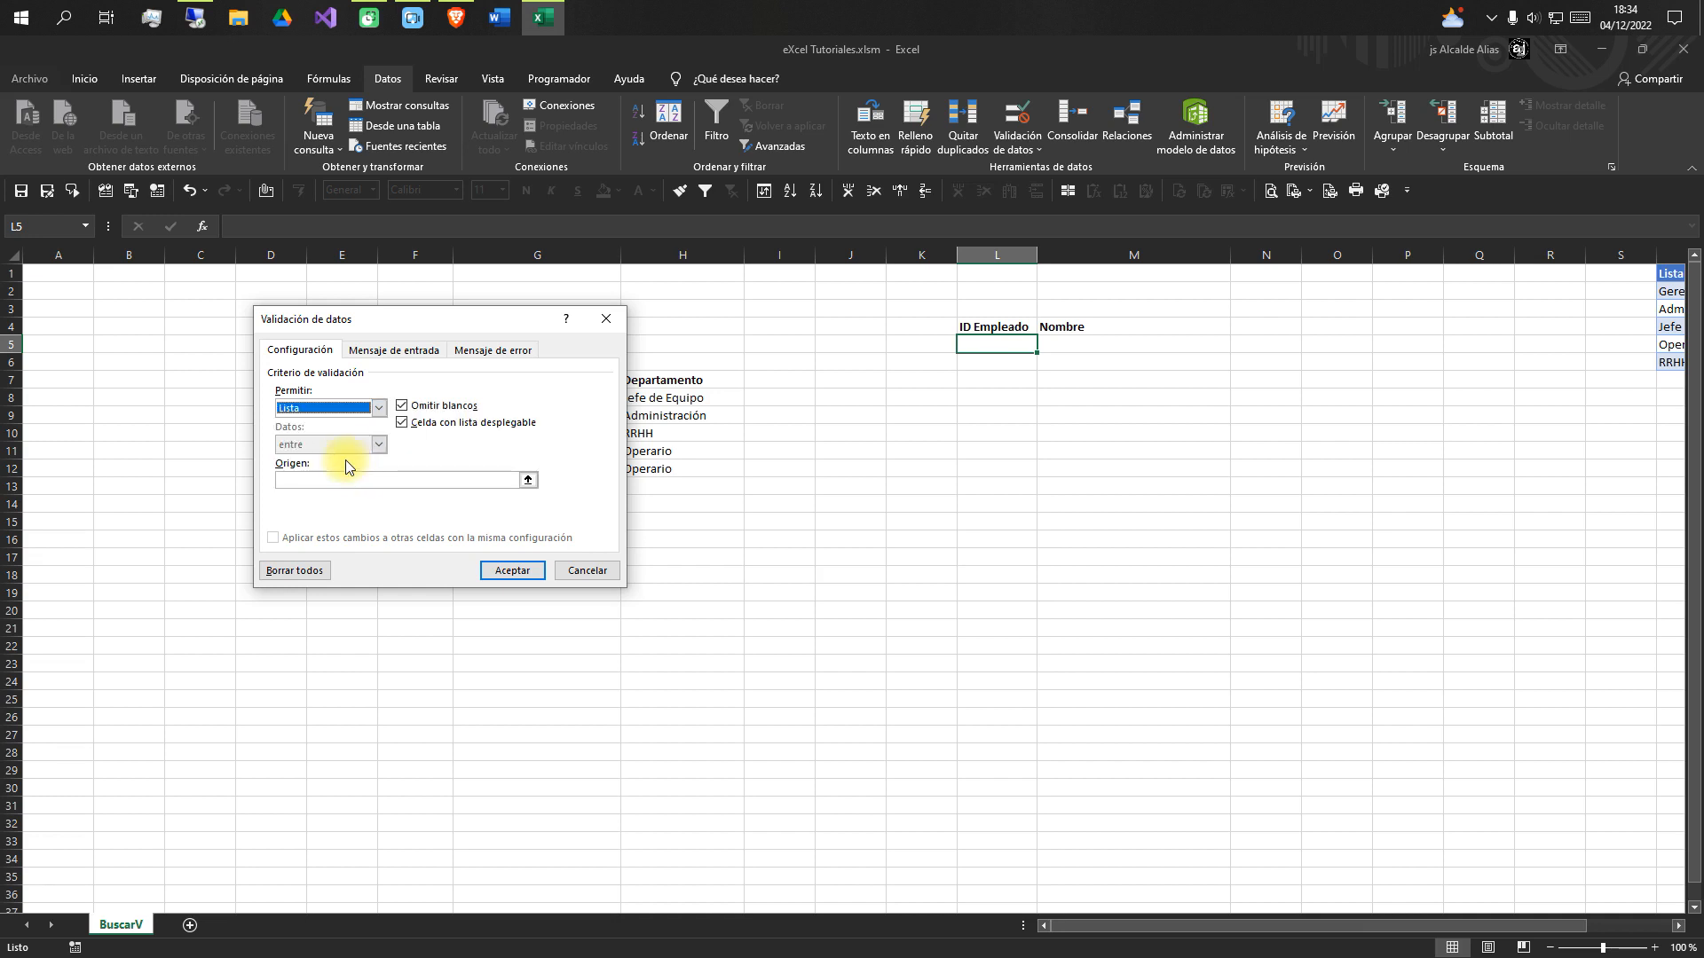
Use $F$8:$F$12 as the validation list's source, and choose the first employee ID in L5
{"action": "left_click", "coordinate": [341, 480]}
{"action": "left_click_drag", "start_coordinate": [377, 318], "coordinate": [893, 342]}
{"action": "left_click", "coordinate": [428, 401]}
{"action": "left_click_drag", "start_coordinate": [428, 411], "coordinate": [421, 473]}
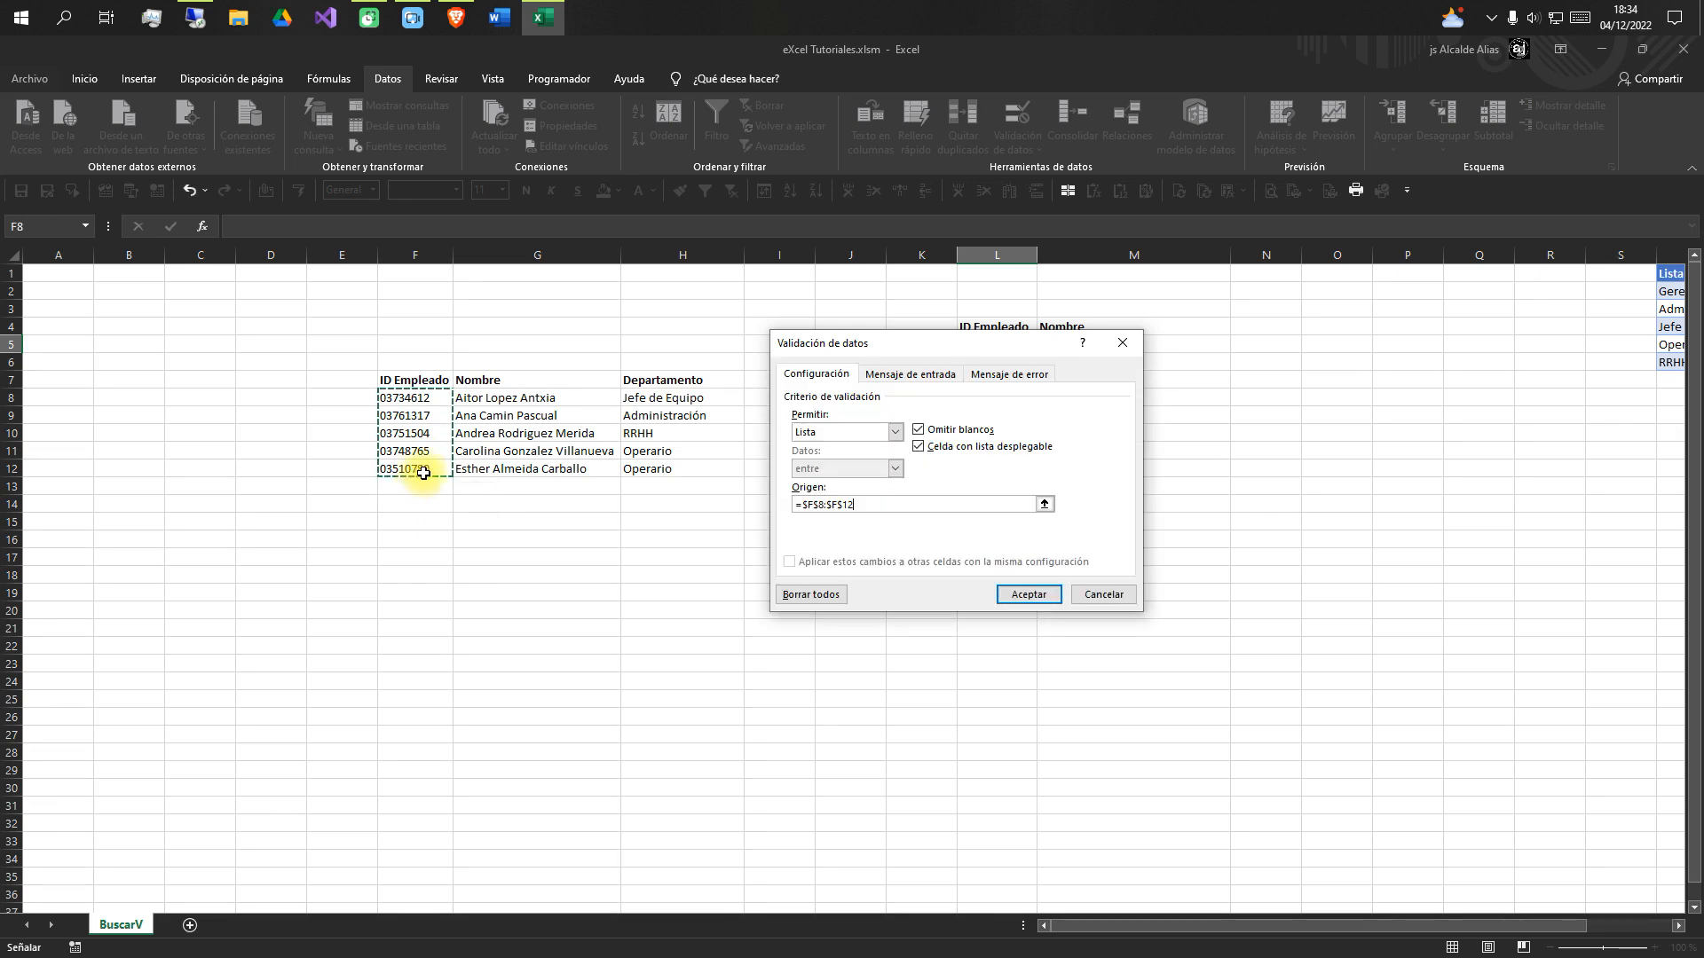
{"action": "left_click", "coordinate": [1020, 595]}
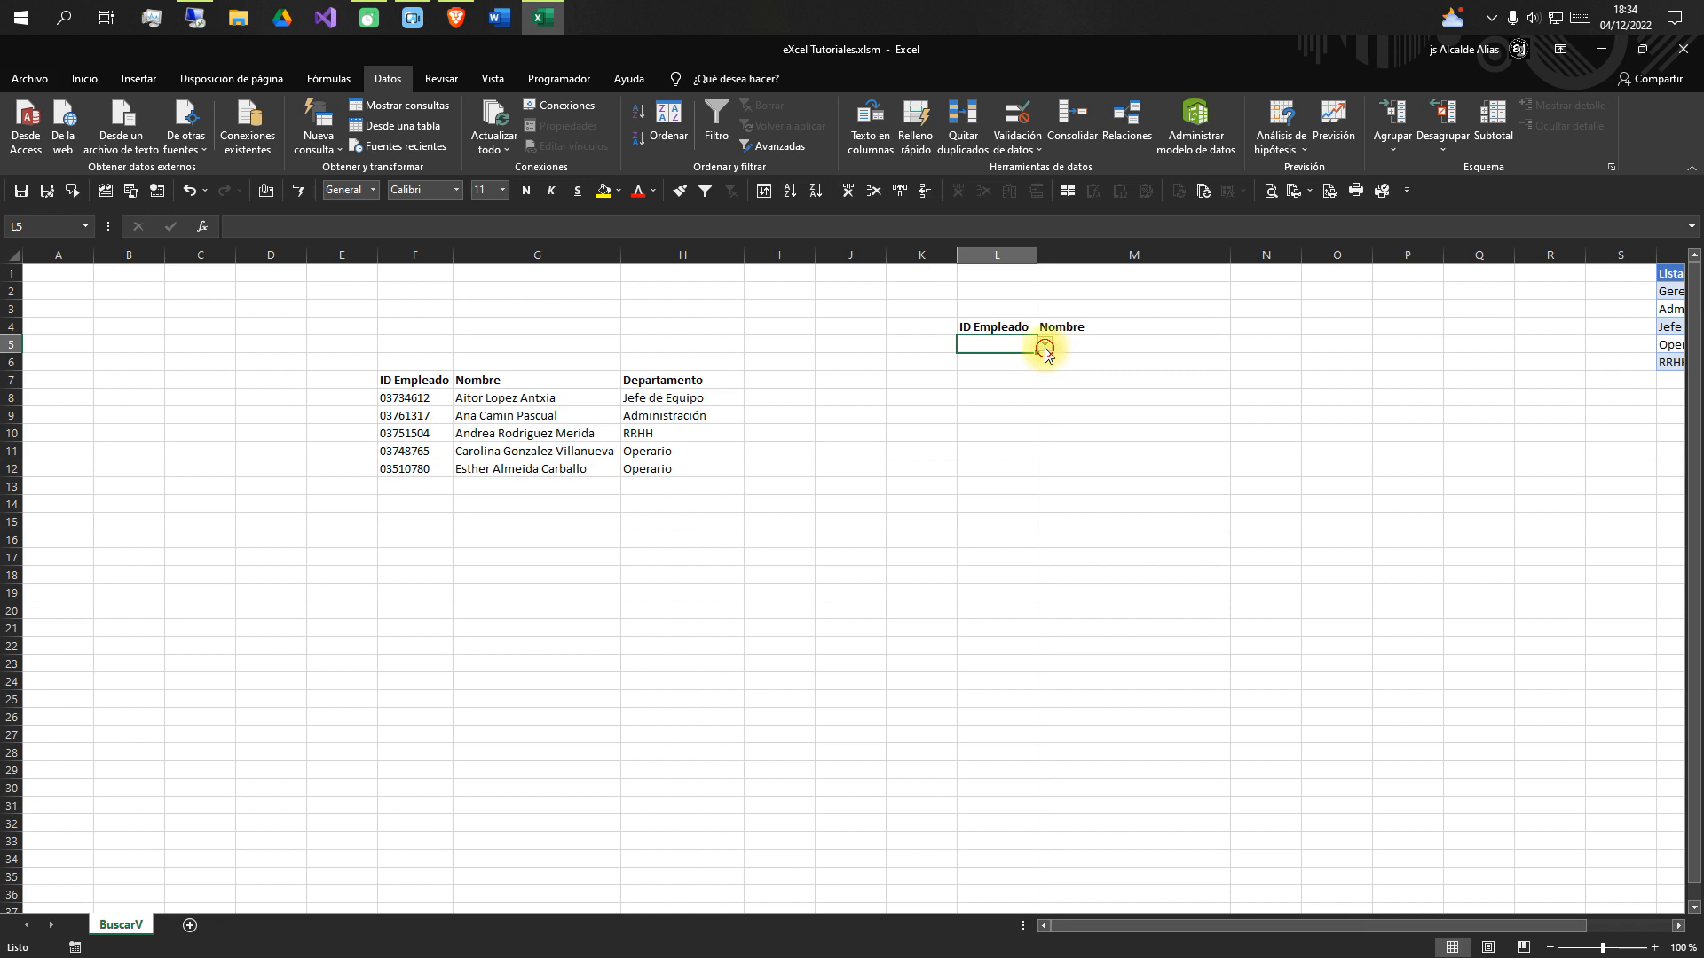
{"action": "left_click", "coordinate": [1045, 348]}
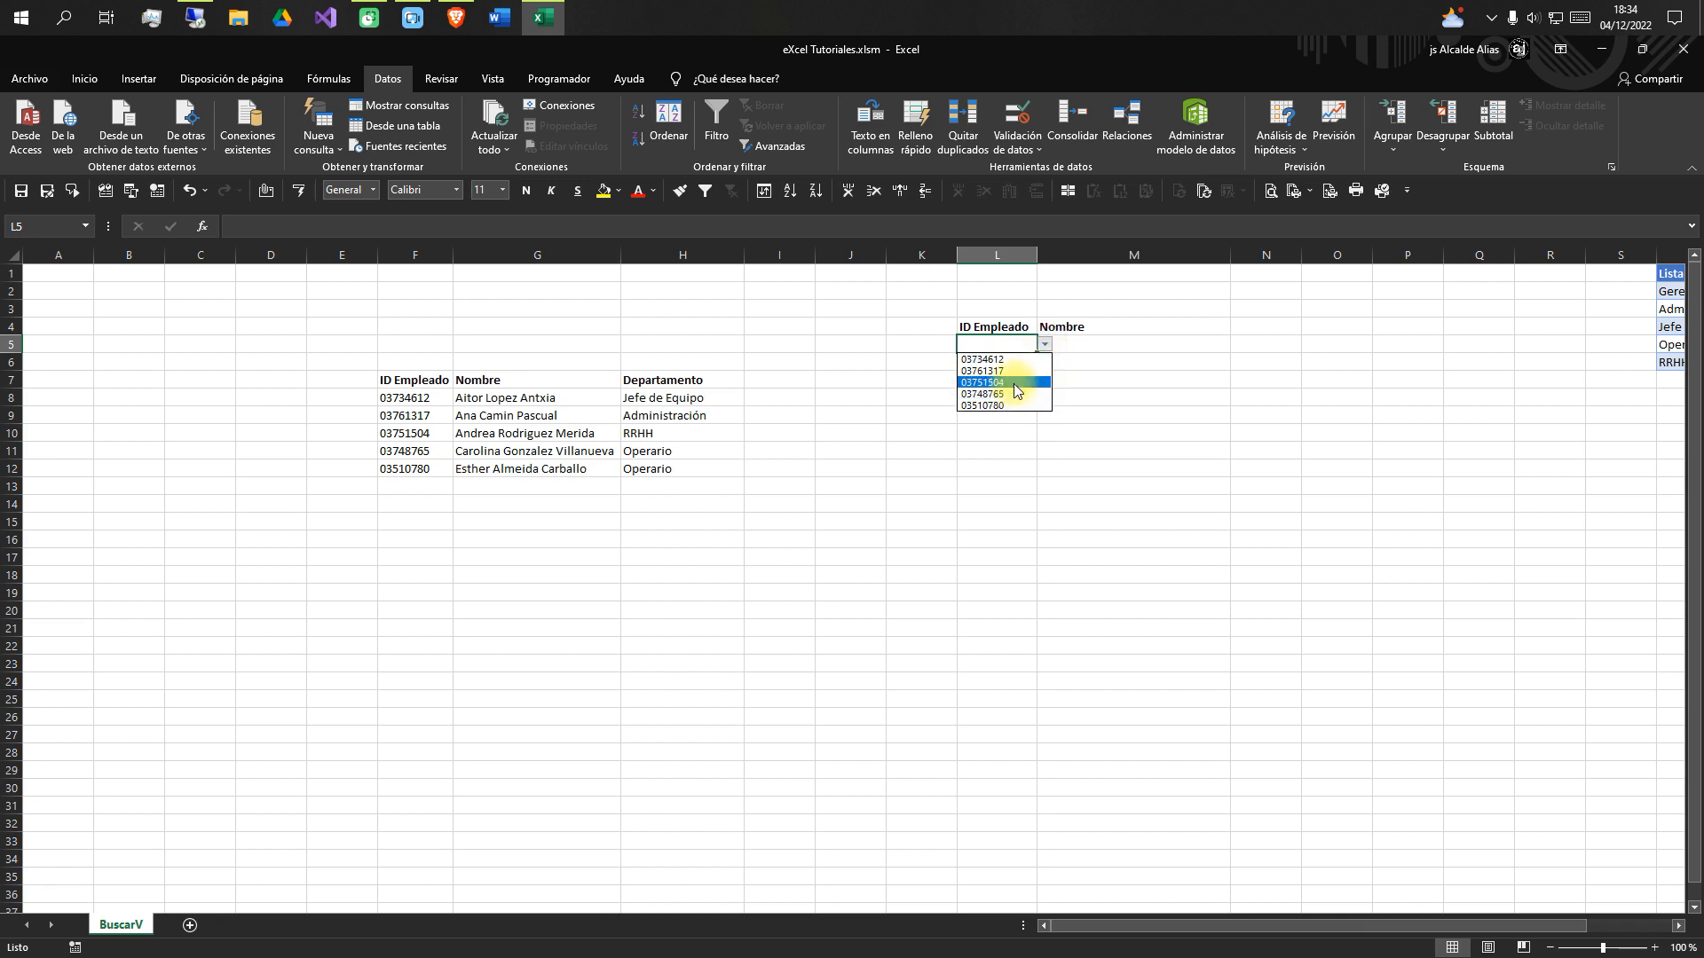
{"action": "left_click", "coordinate": [1017, 360]}
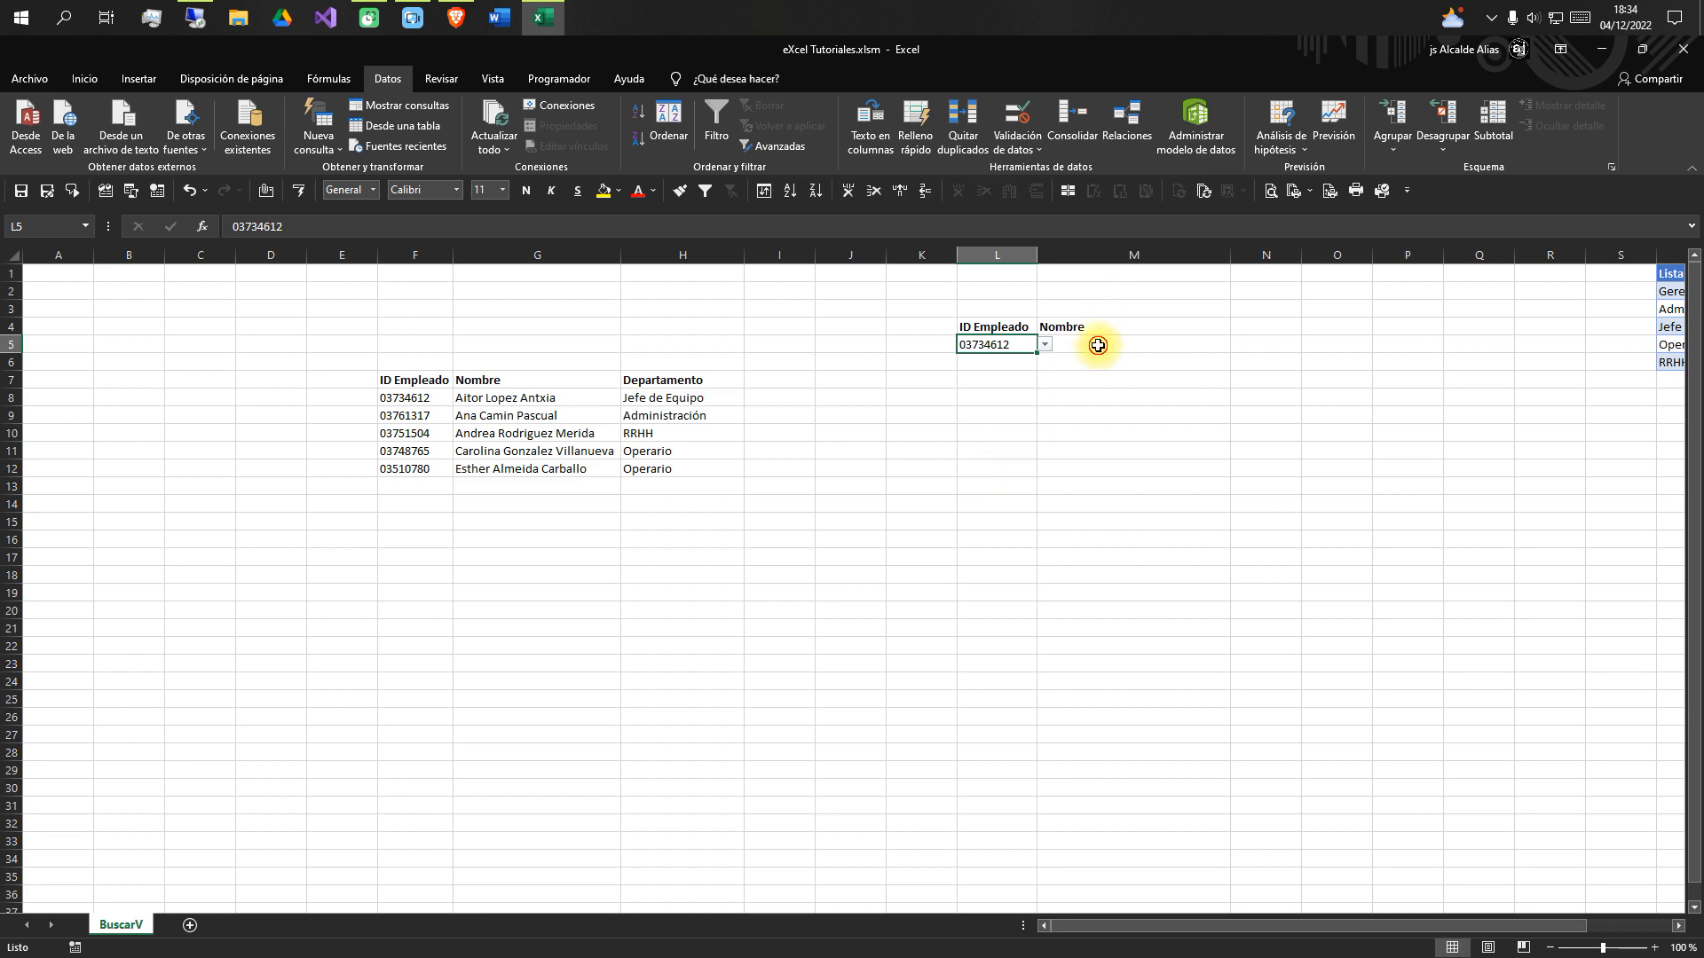
Enter =BUSCARV(L5;$F$7:$H$12;2;0) in M5 to look up the employee's name by ID
{"action": "left_click", "coordinate": [1099, 344]}
{"action": "type", "text": "="}
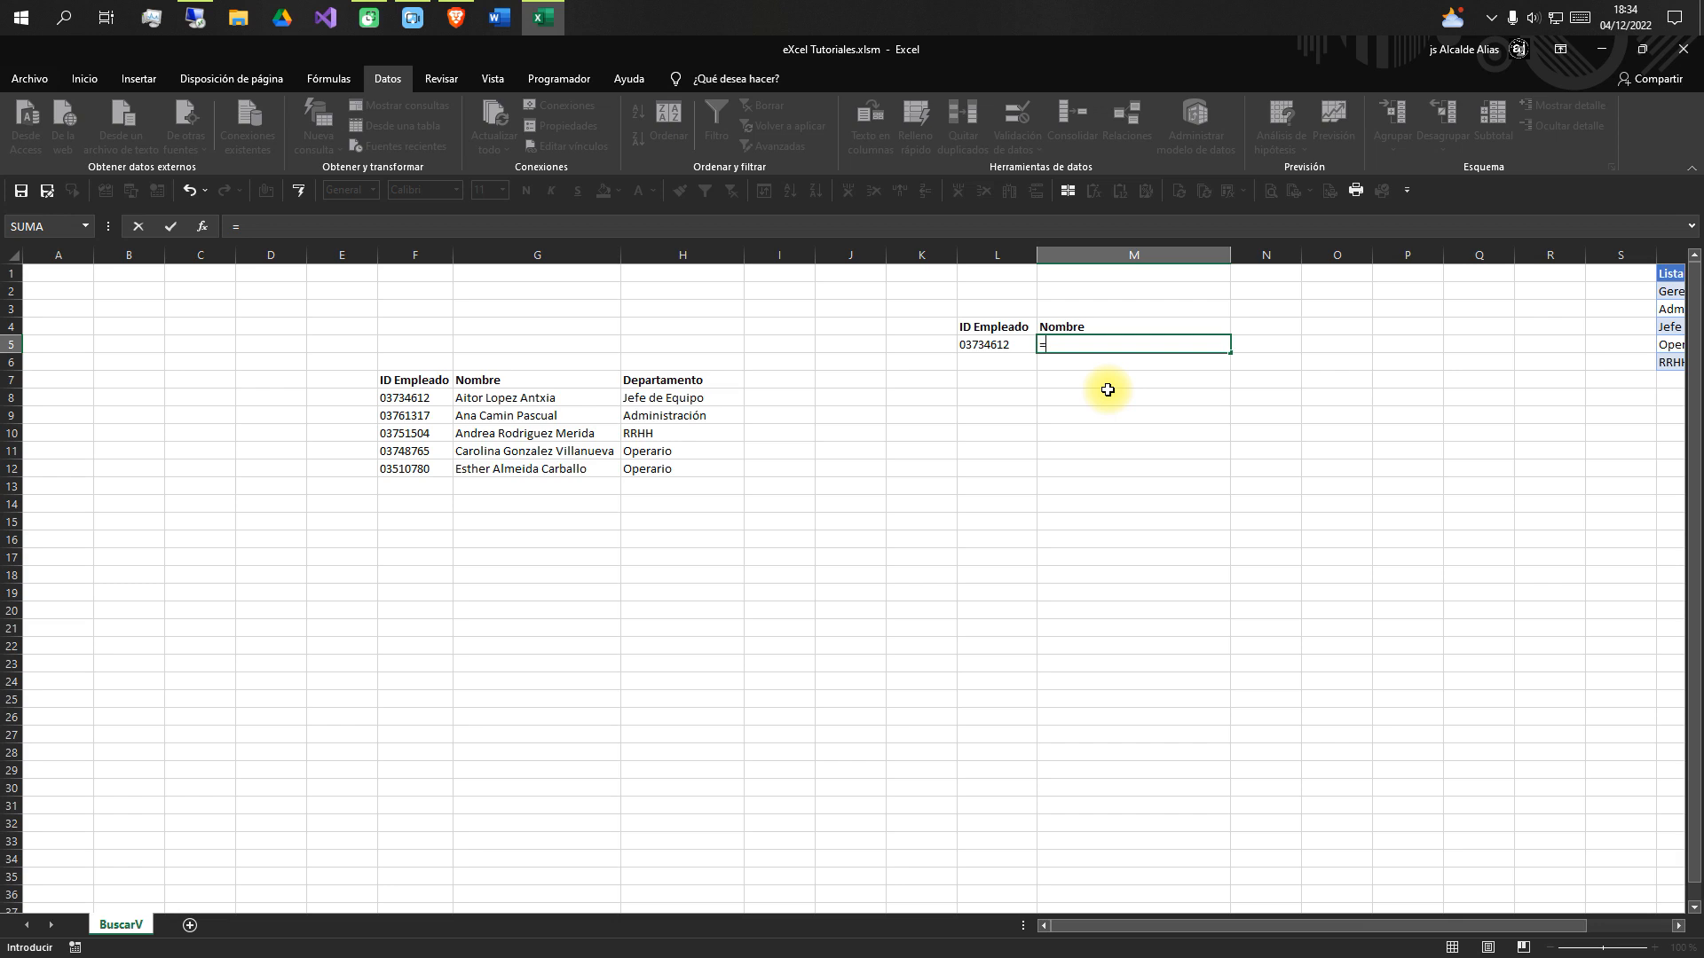
{"action": "type", "text": "buscar"}
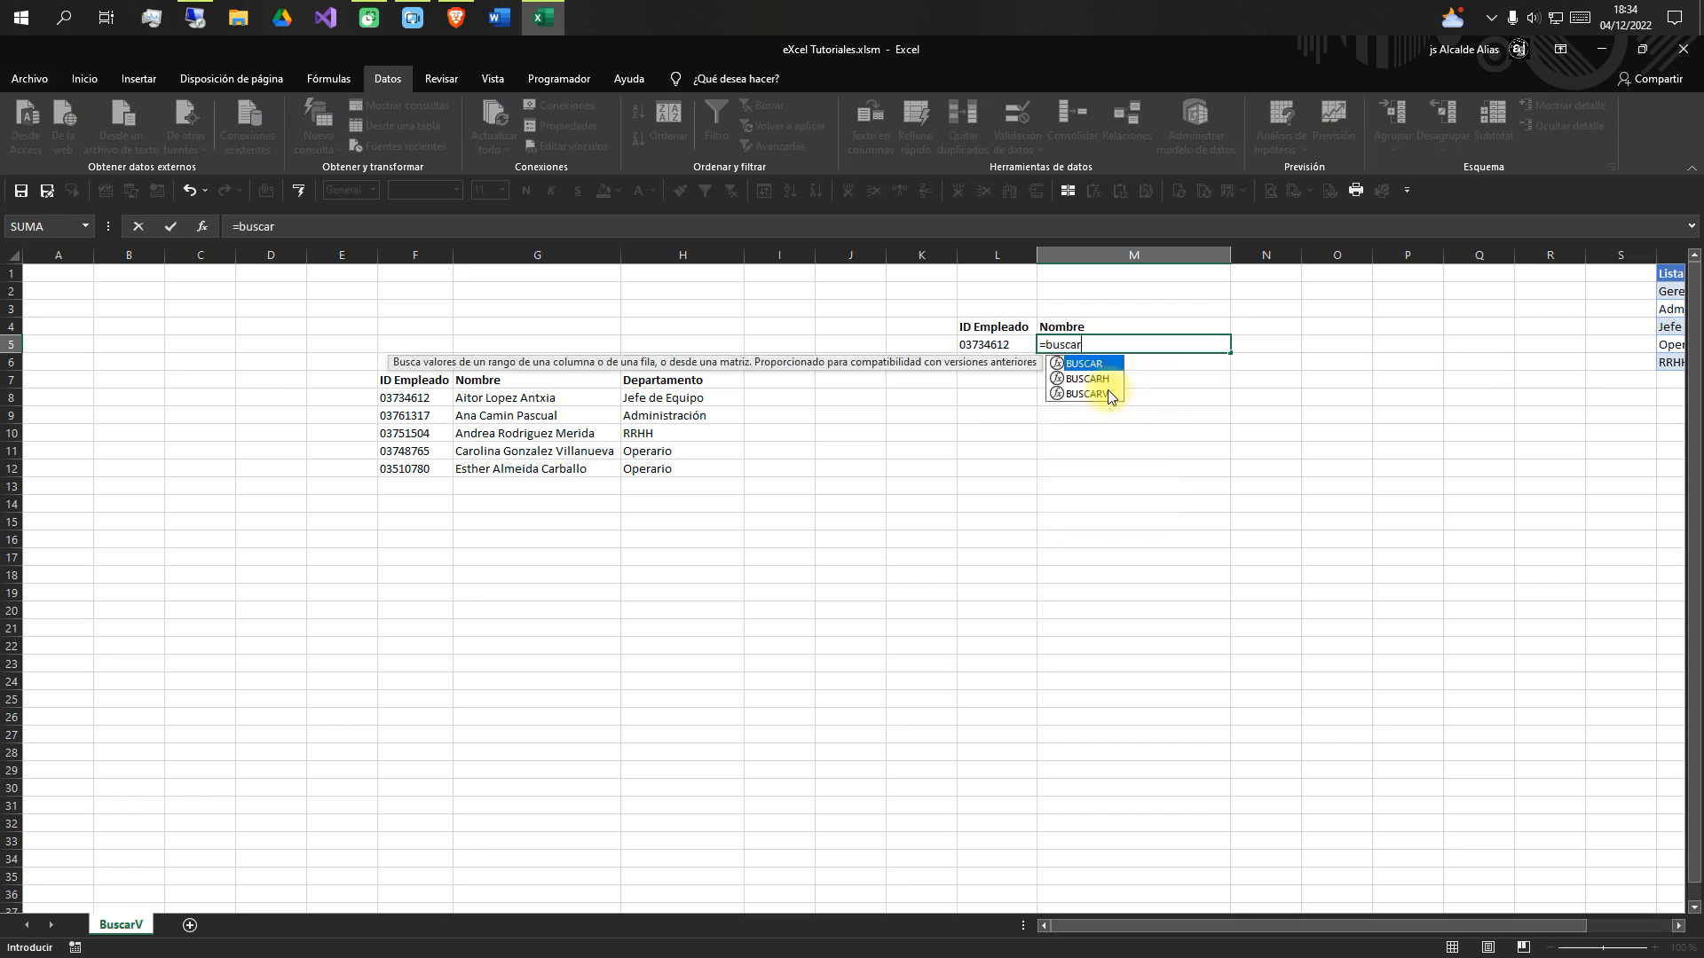
{"action": "type", "text": "v("}
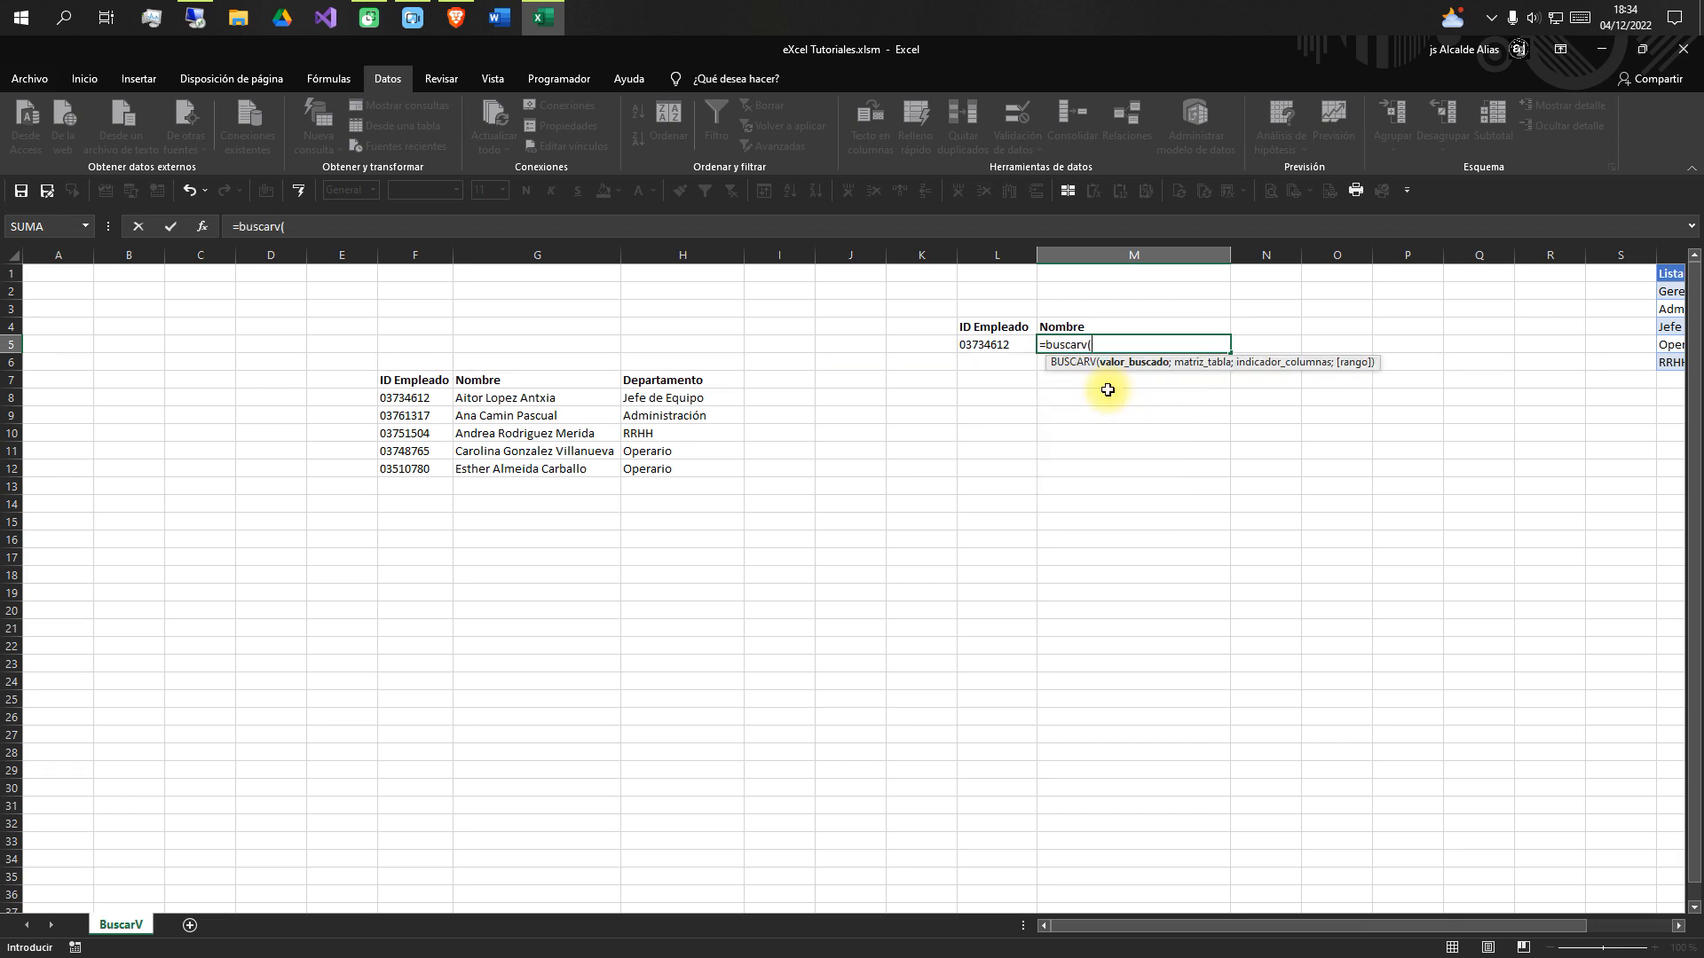
{"action": "left_click", "coordinate": [1001, 346]}
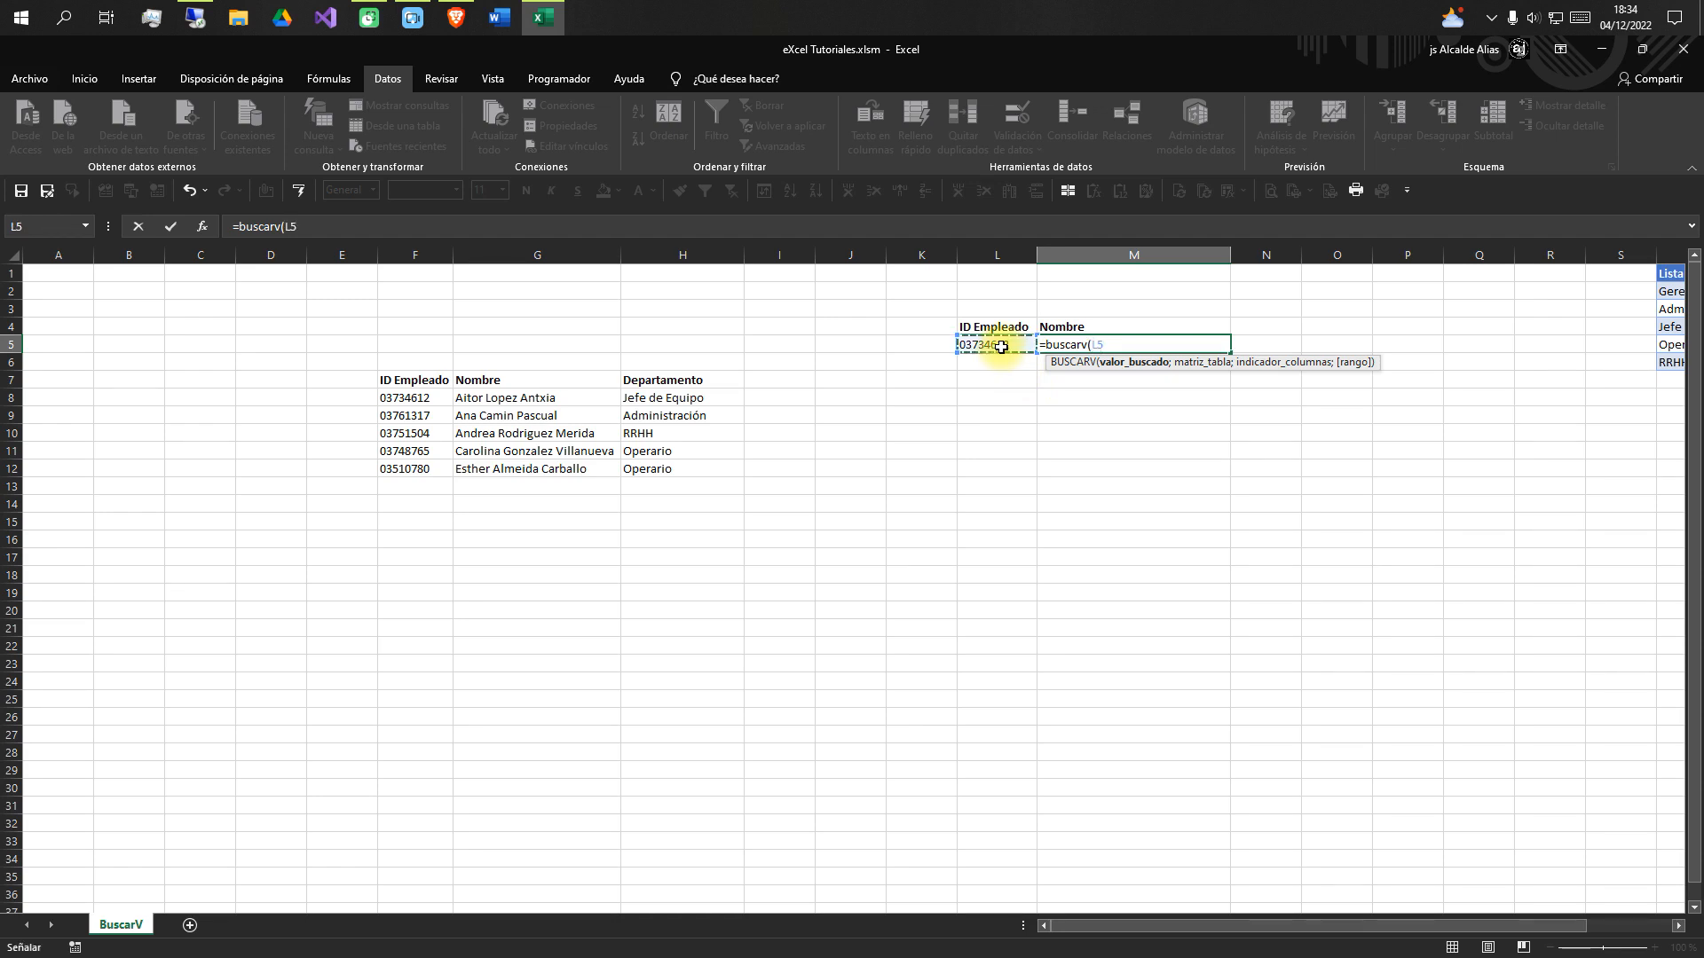
{"action": "type", "text": ";"}
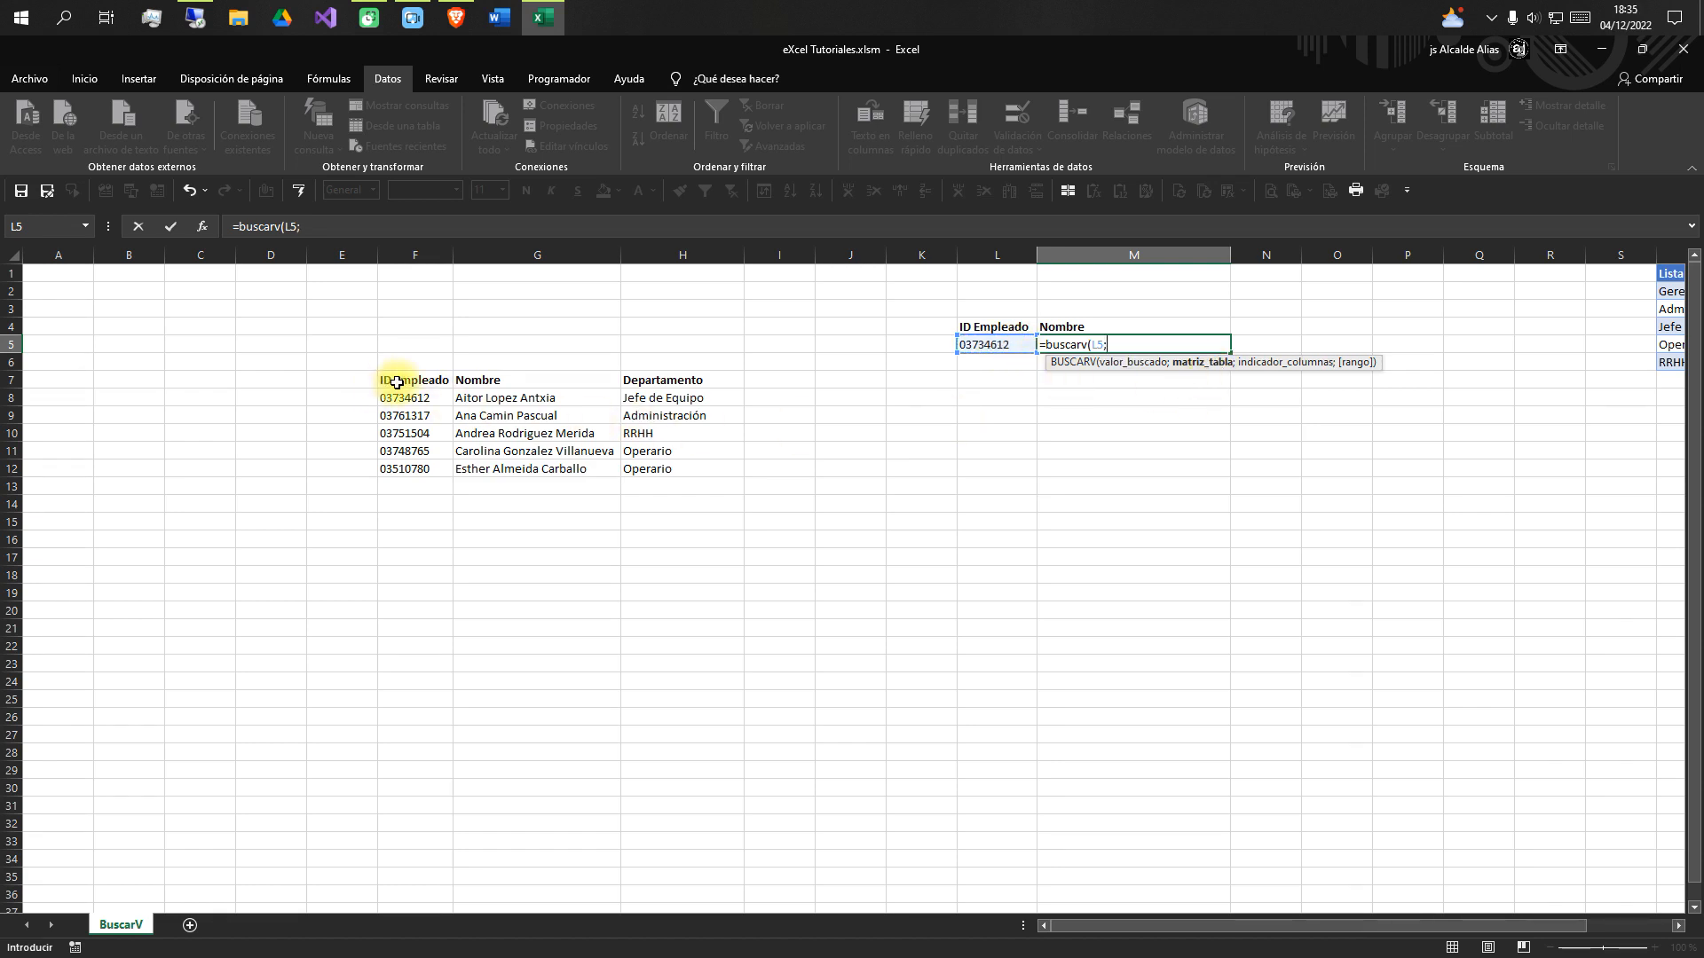
{"action": "left_click_drag", "start_coordinate": [396, 381], "coordinate": [680, 472]}
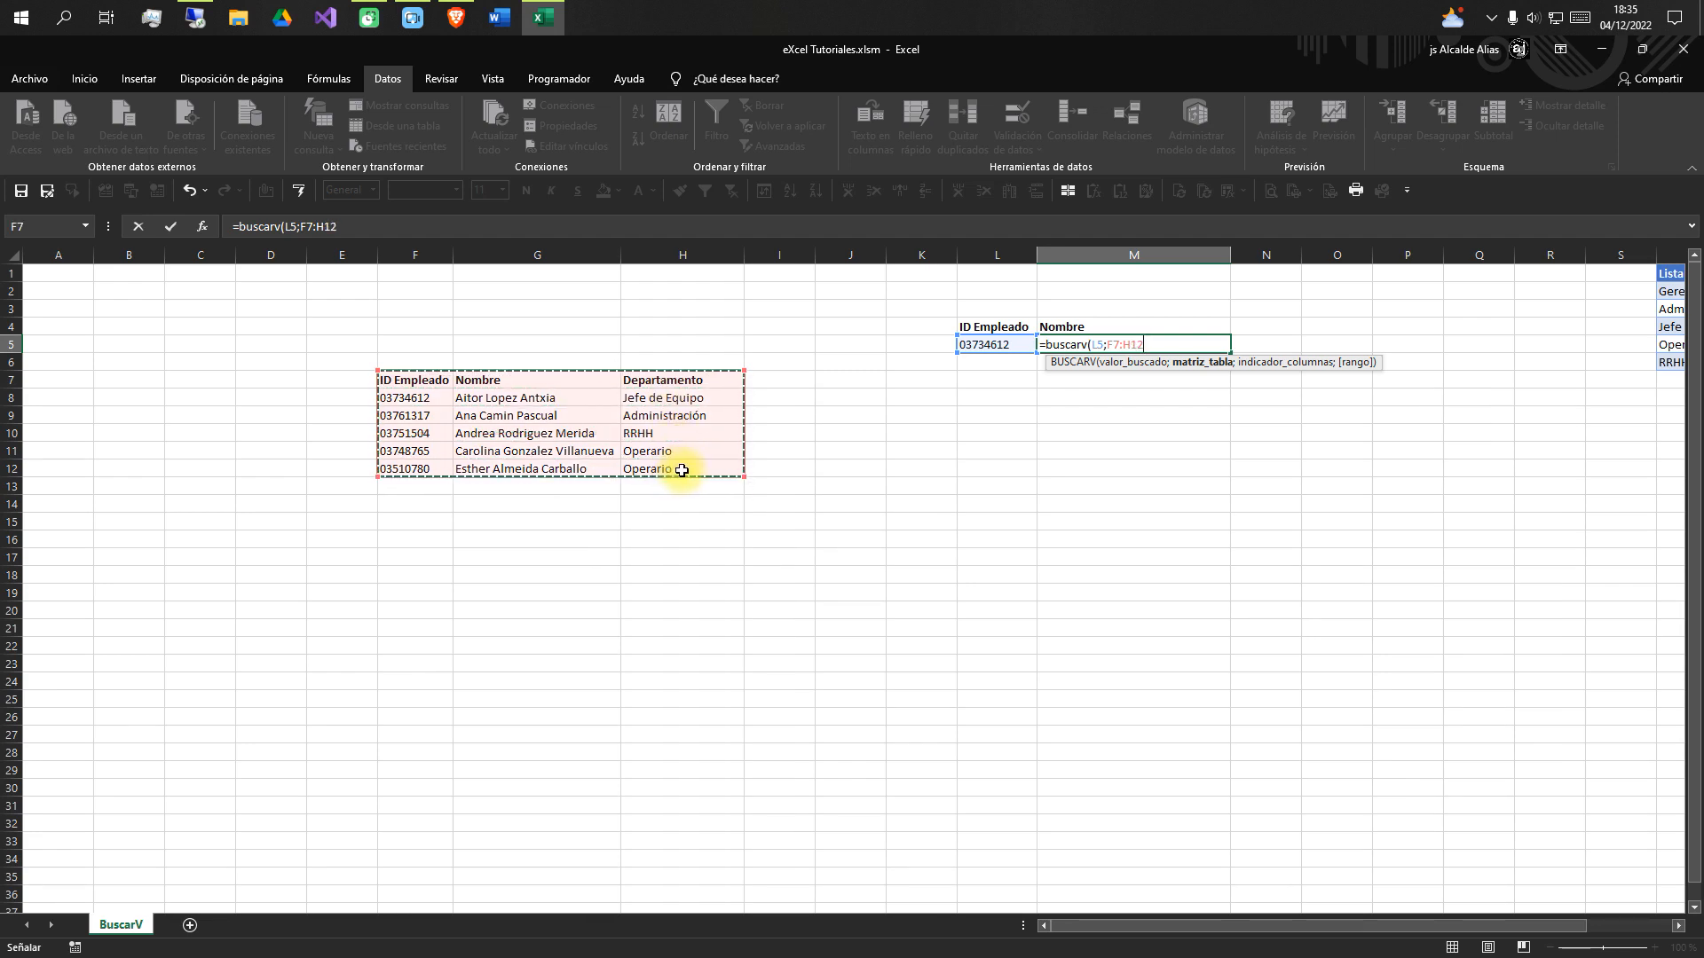
{"action": "key", "text": "F4"}
{"action": "type", "text": ";"}
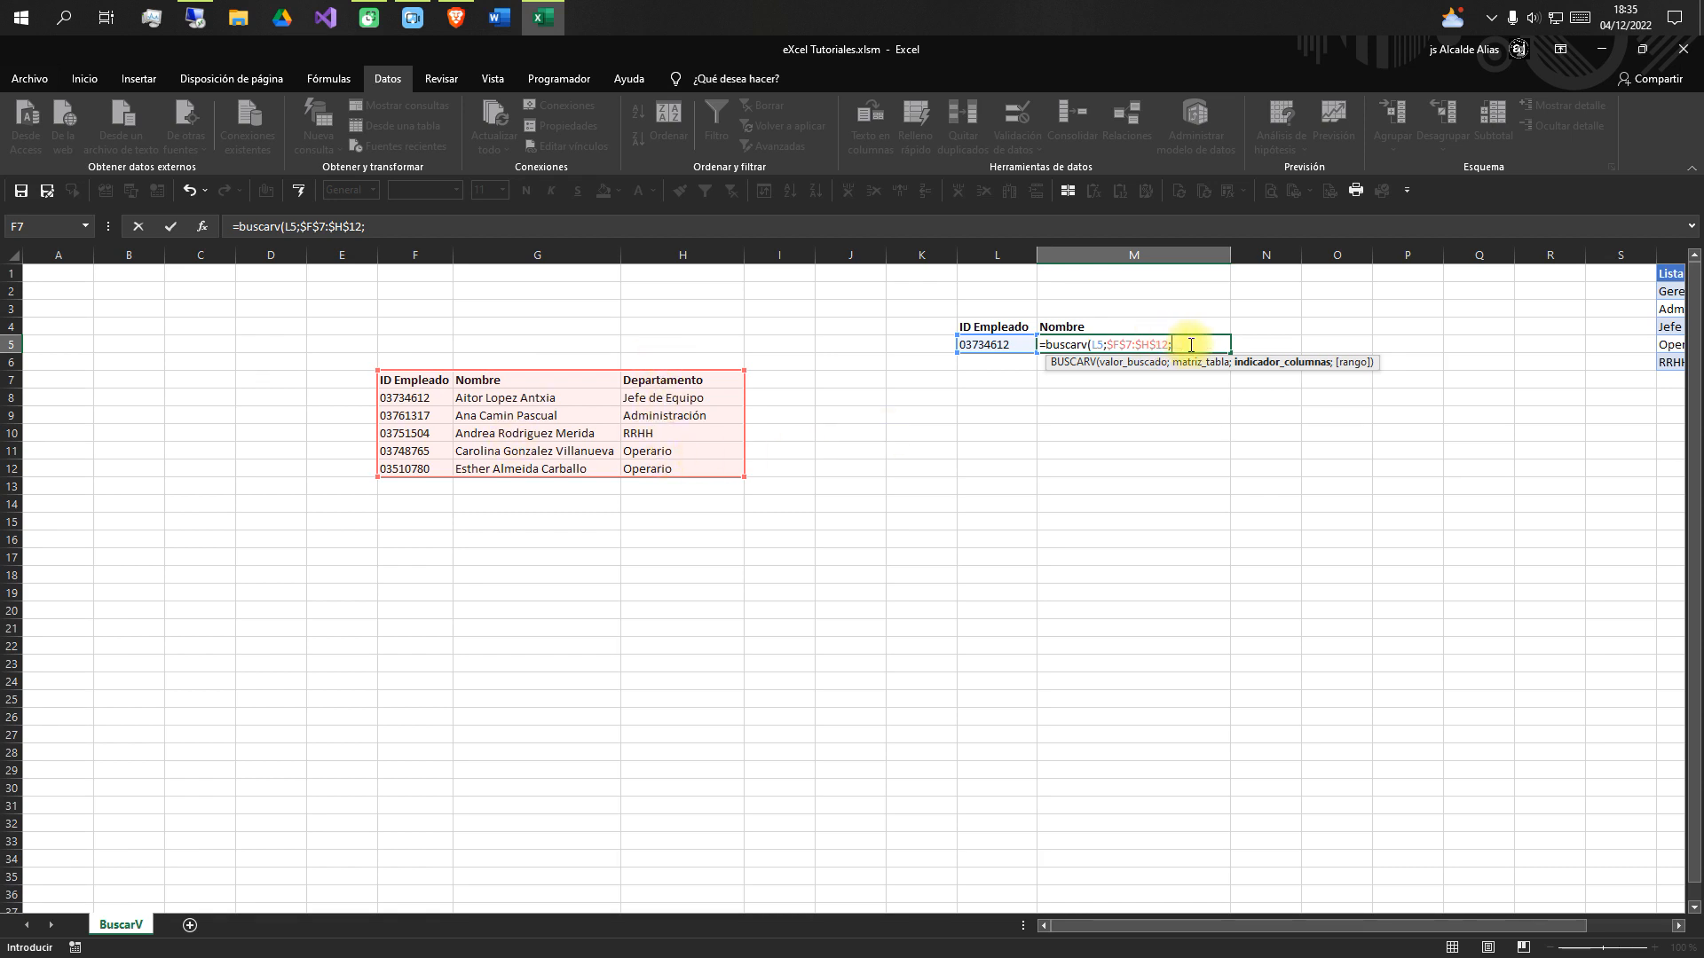
{"action": "type", "text": "2;"}
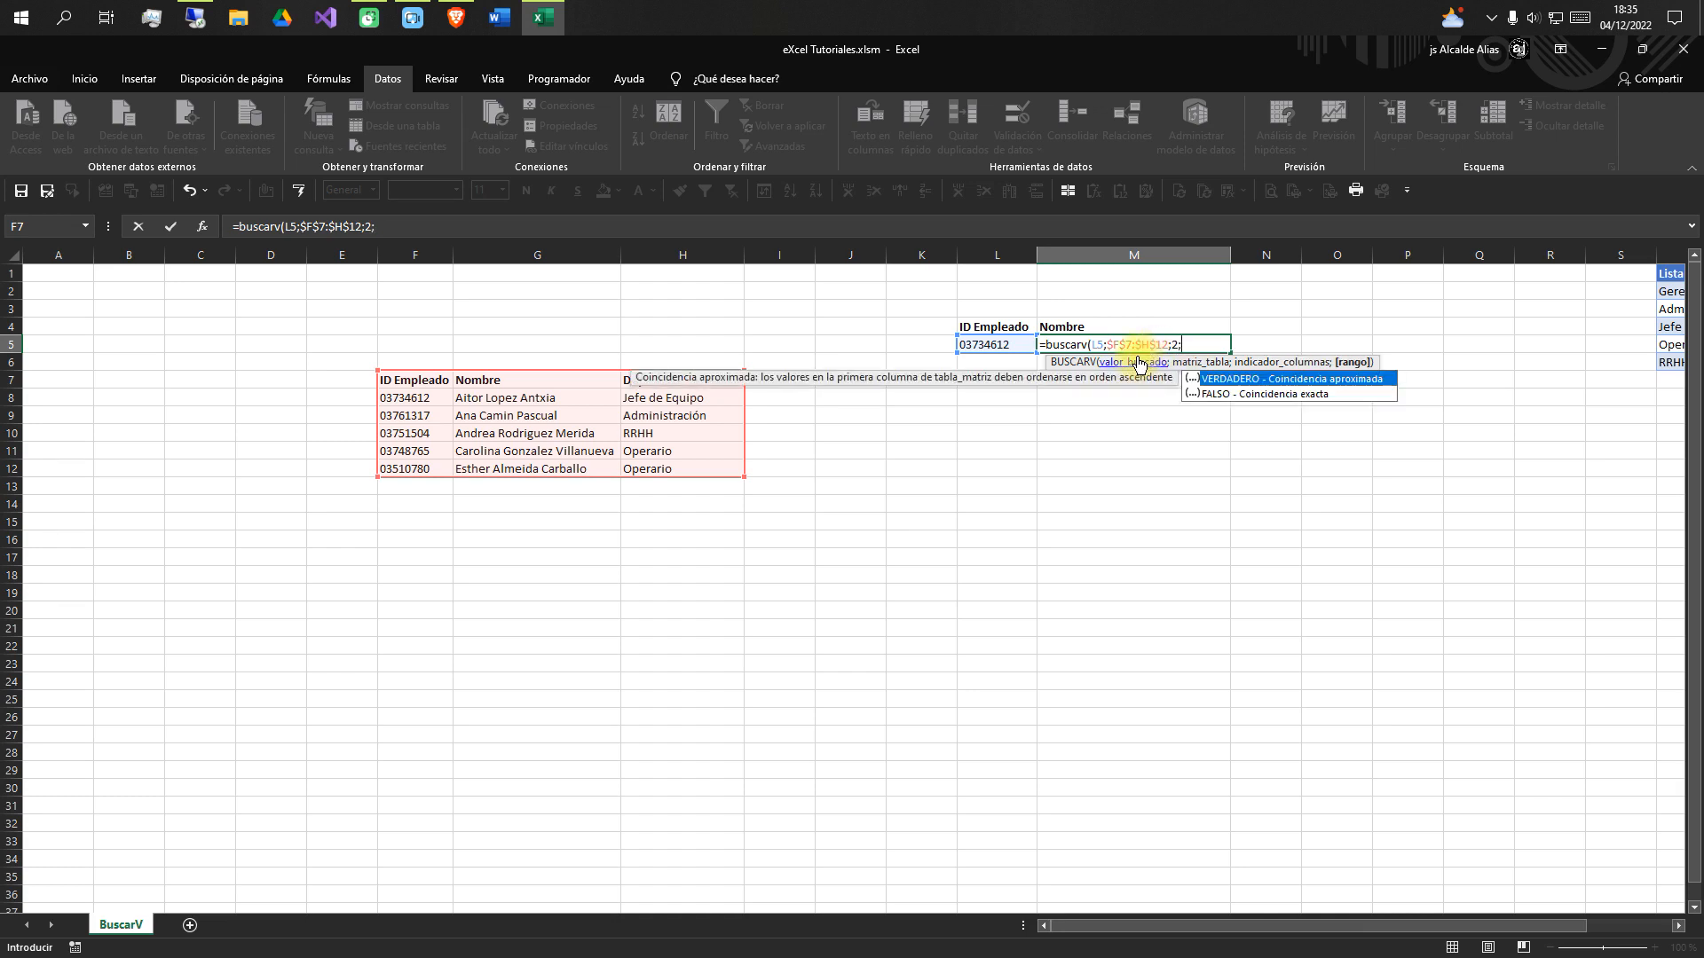
{"action": "type", "text": "0)"}
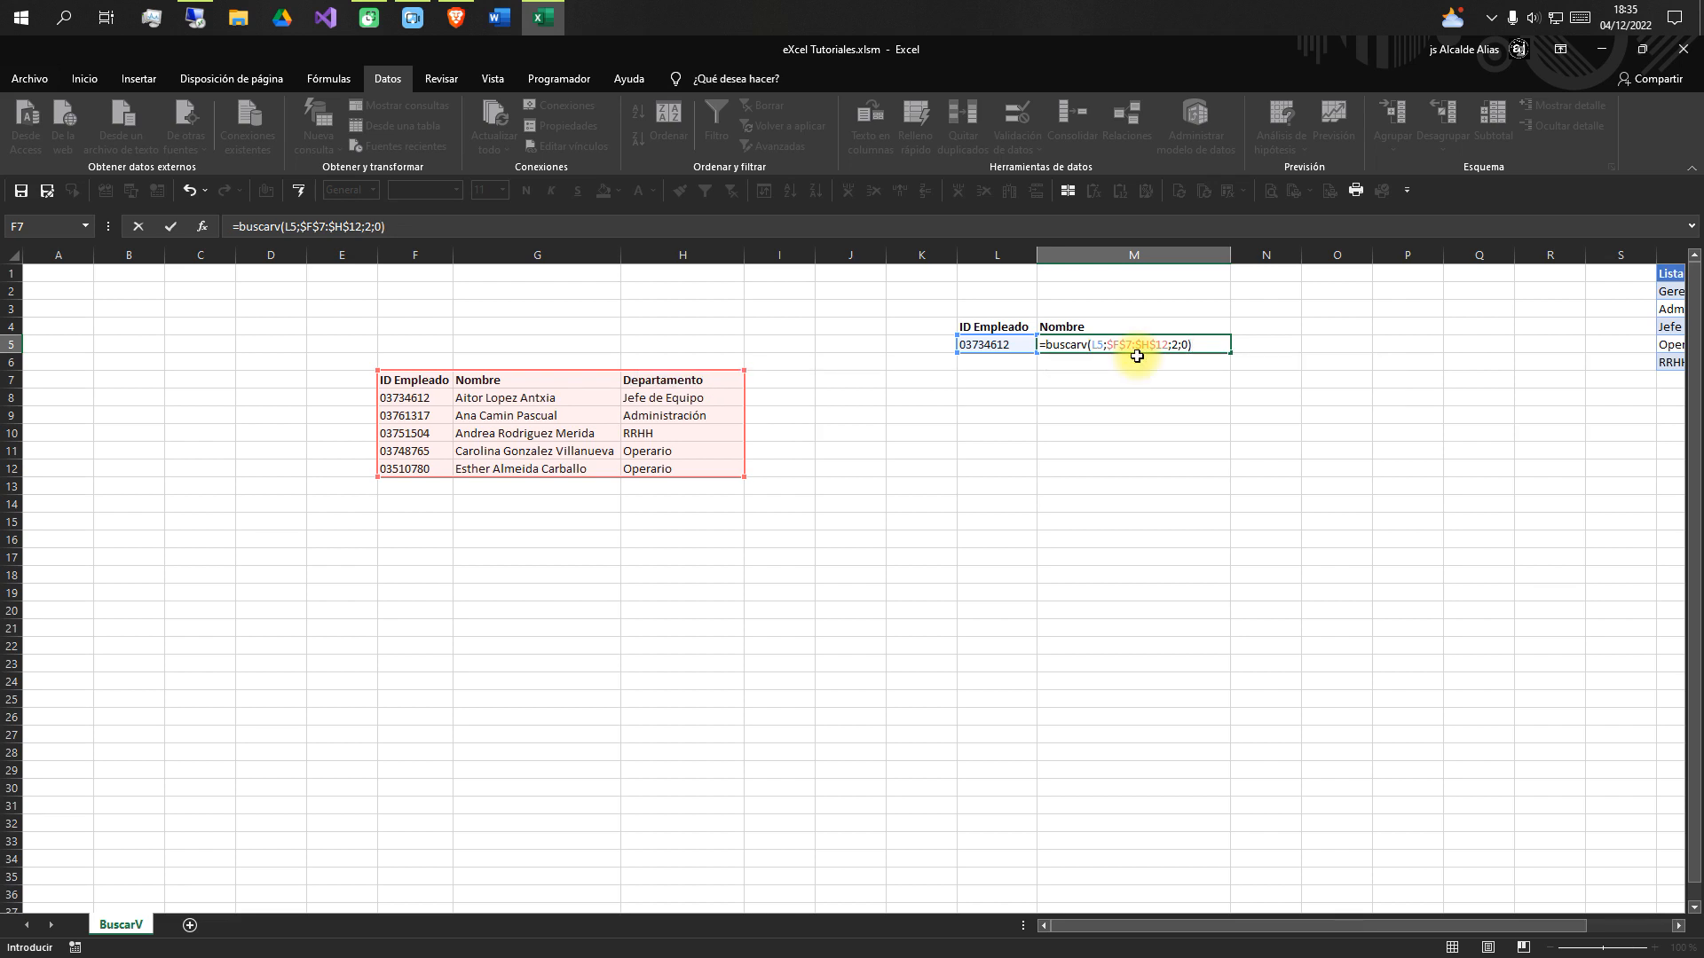
{"action": "key", "text": "Return"}
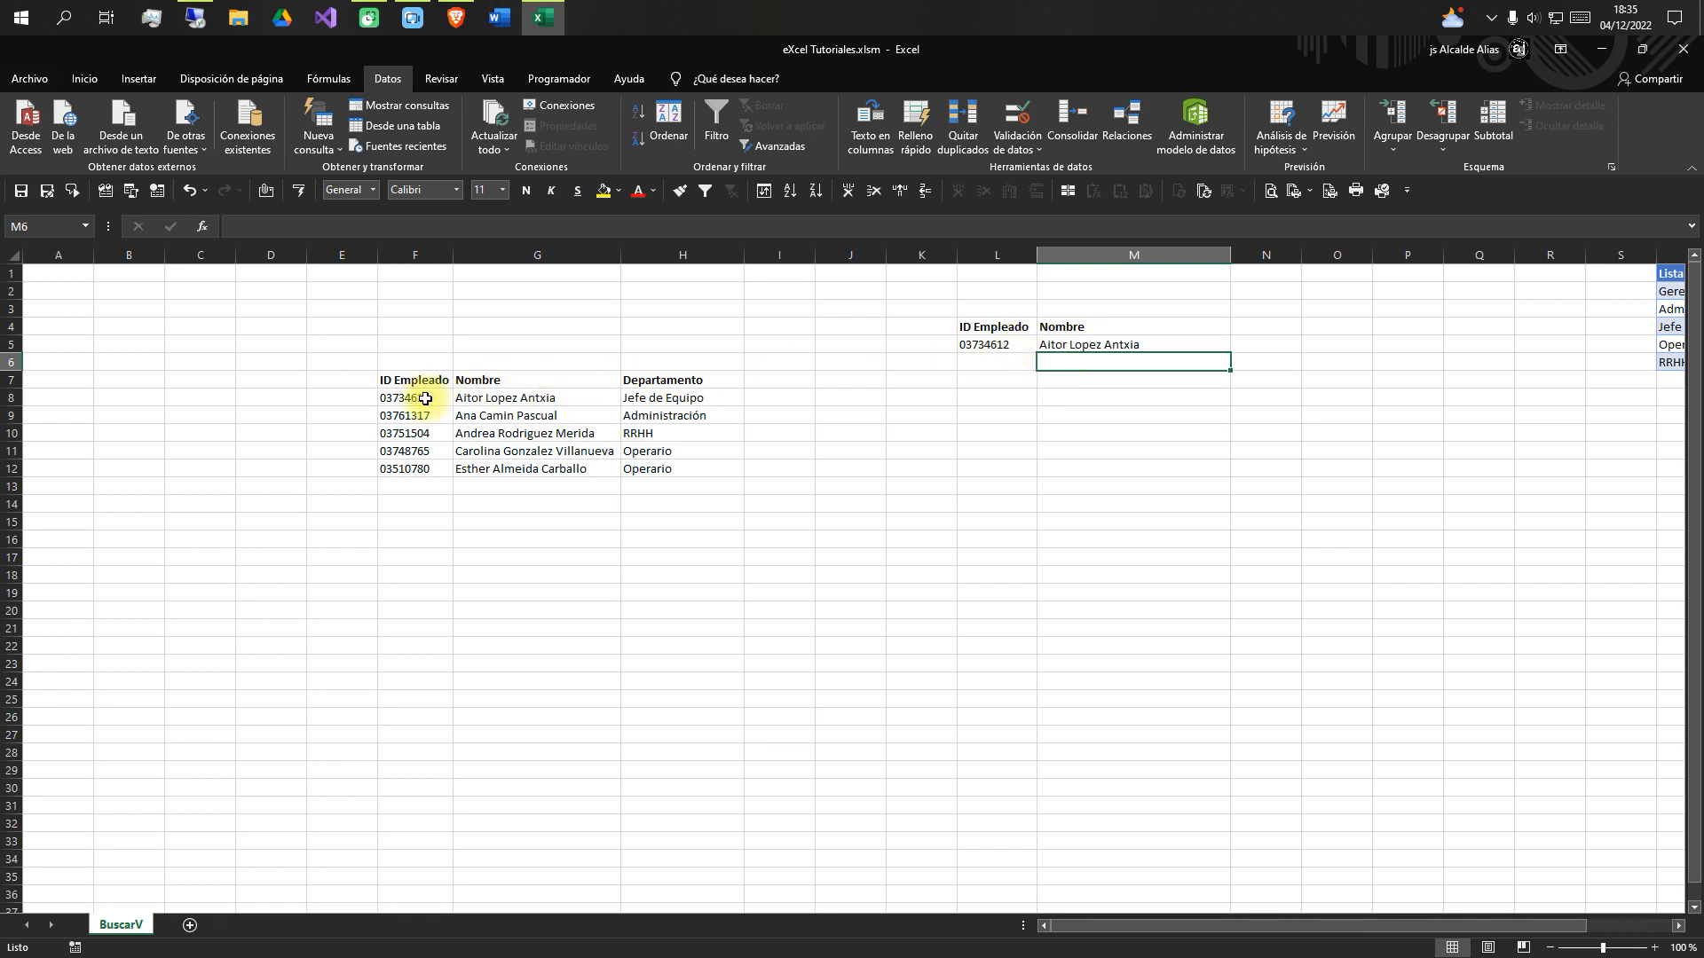
Choose the fourth employee ID from the list in L5 to test the name lookup
{"action": "left_click", "coordinate": [981, 347]}
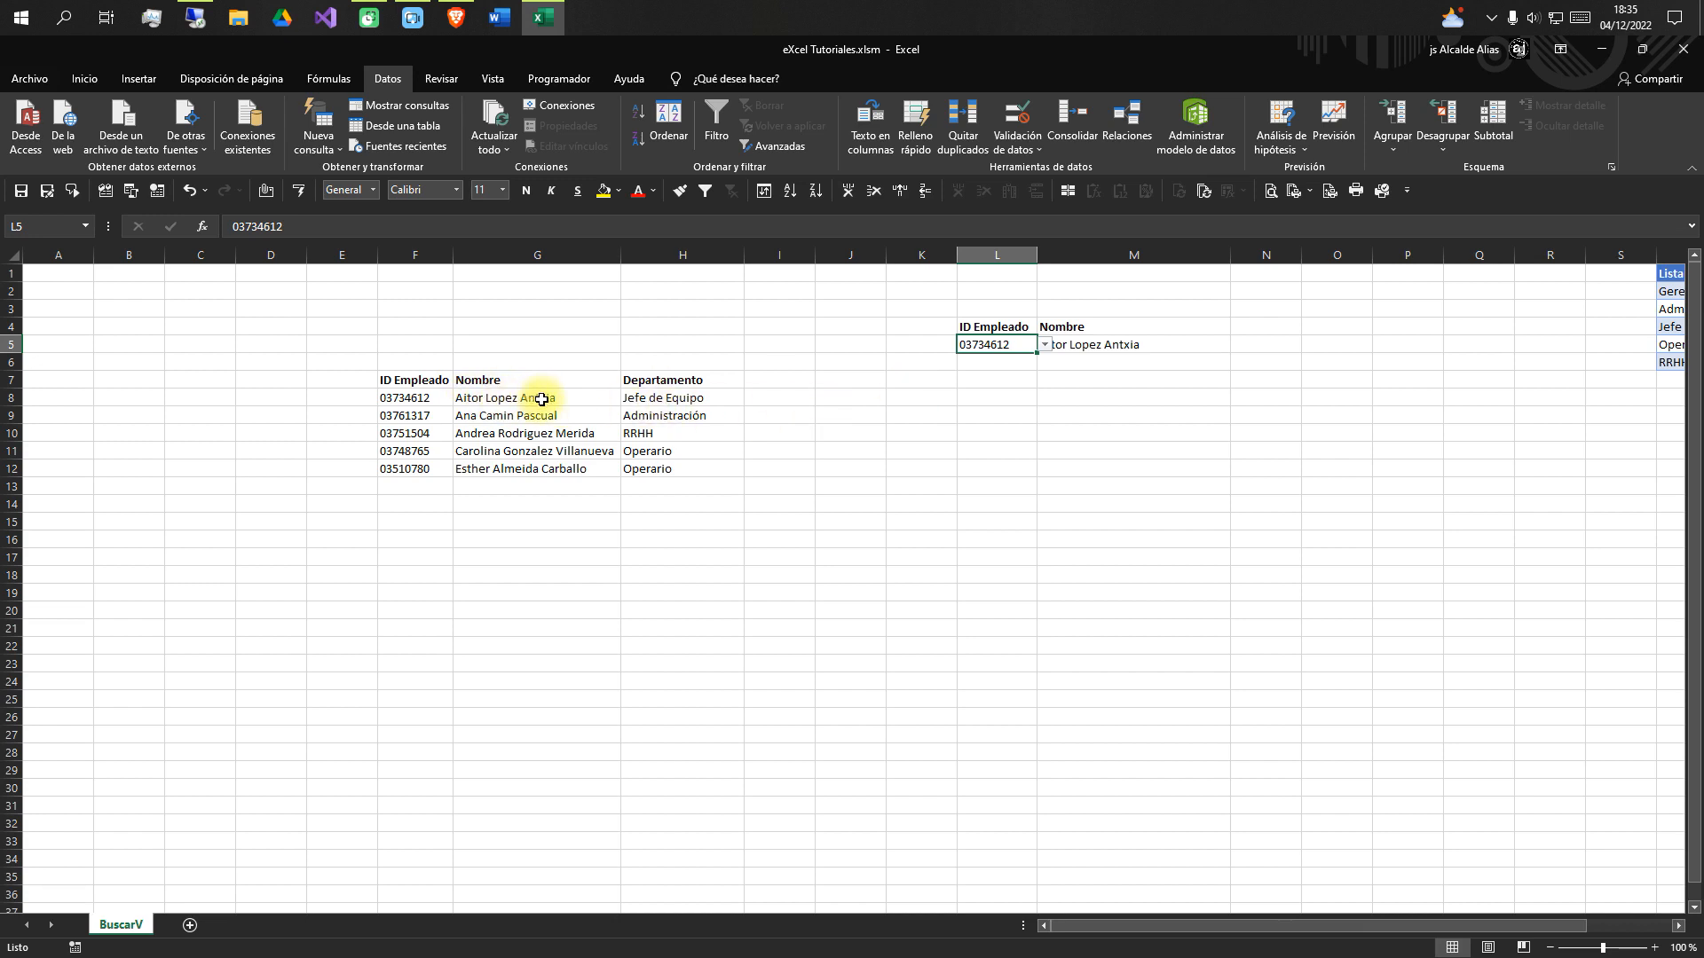
{"action": "left_click", "coordinate": [1044, 347]}
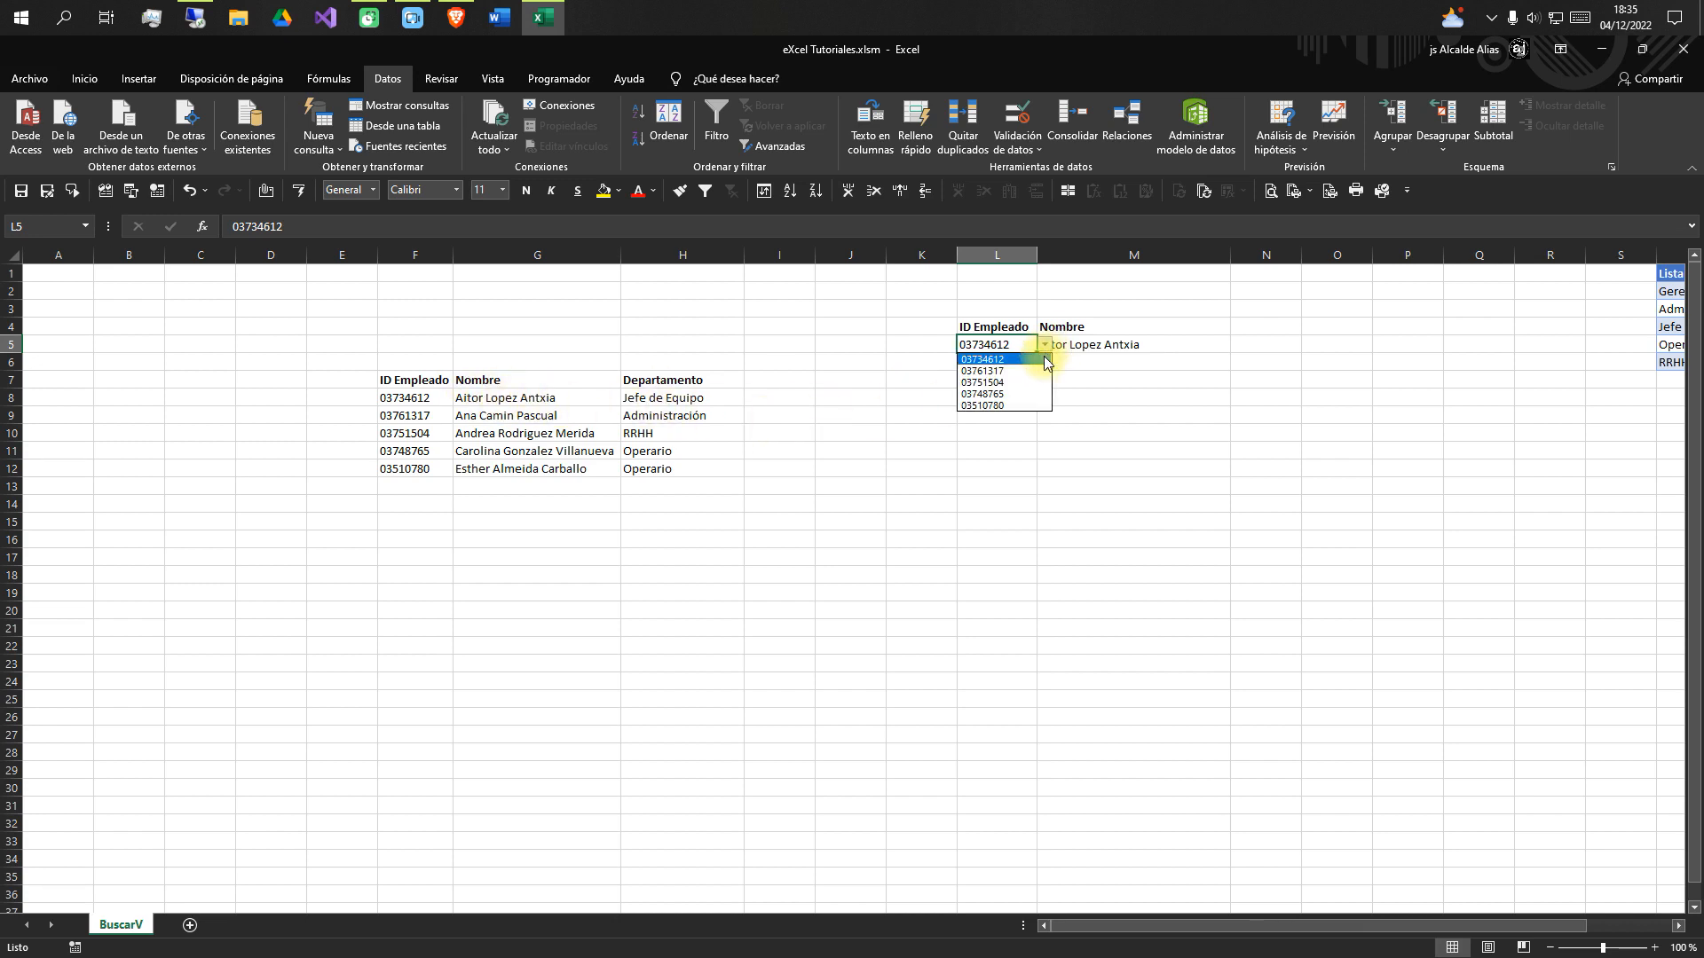
{"action": "left_click", "coordinate": [994, 393]}
{"action": "left_click", "coordinate": [1013, 398]}
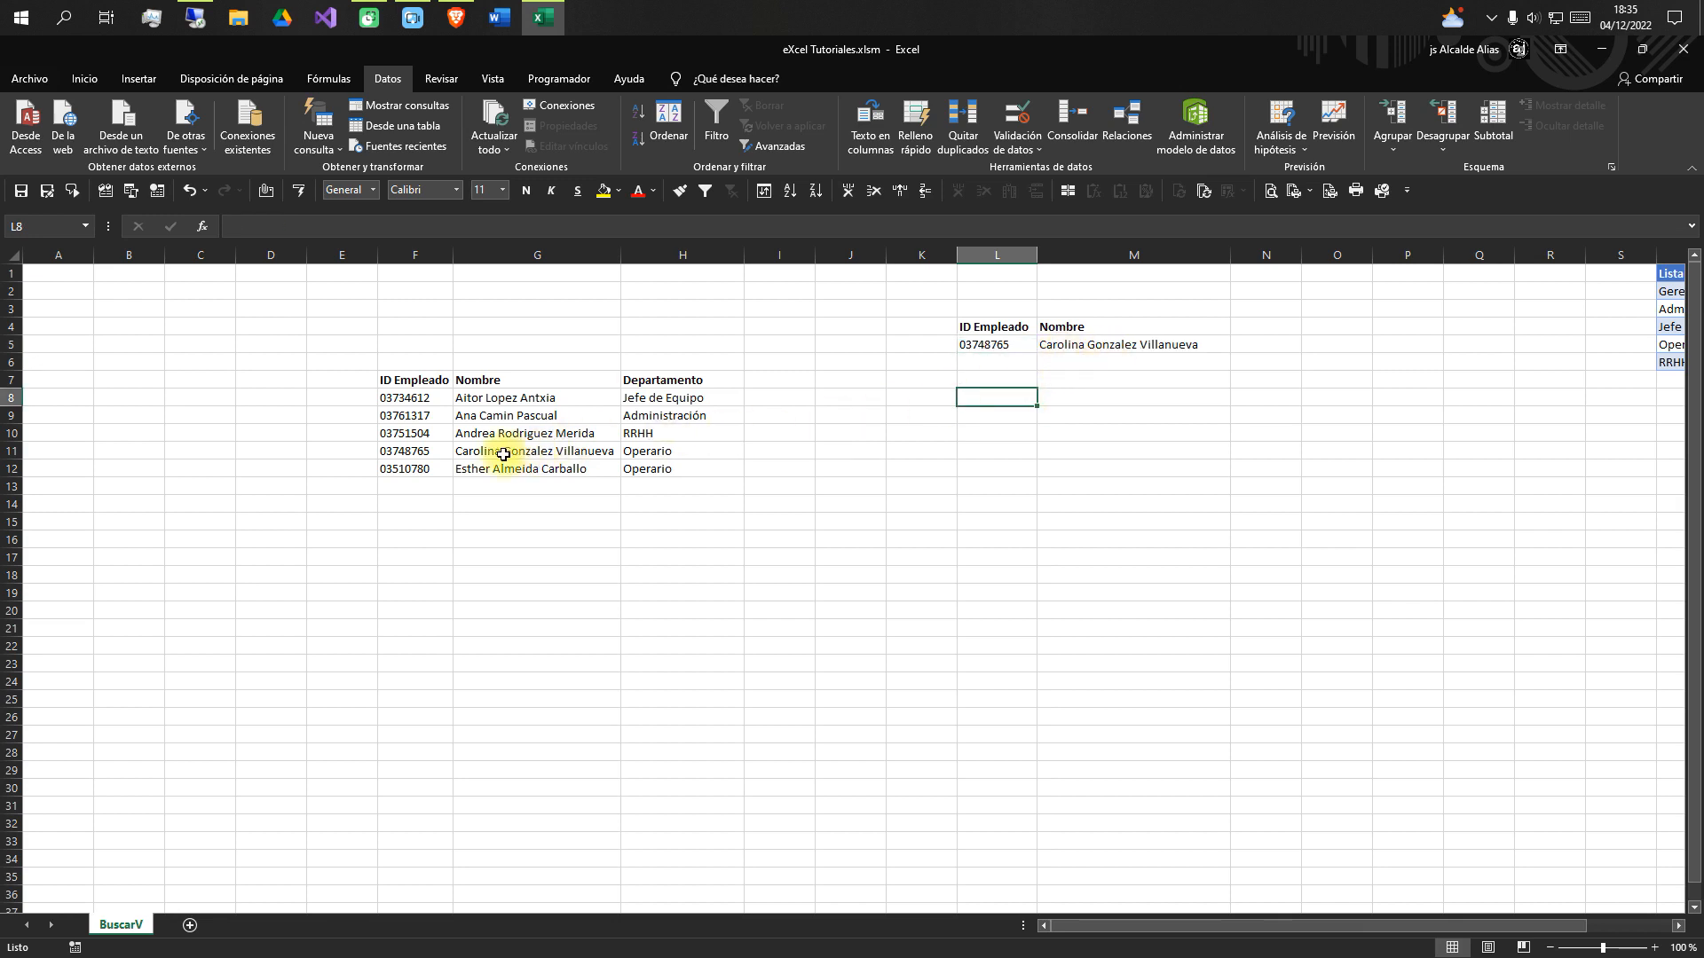
Switch L5 to the second employee ID in the list and review the lookup formula in M5
{"action": "left_click", "coordinate": [994, 344]}
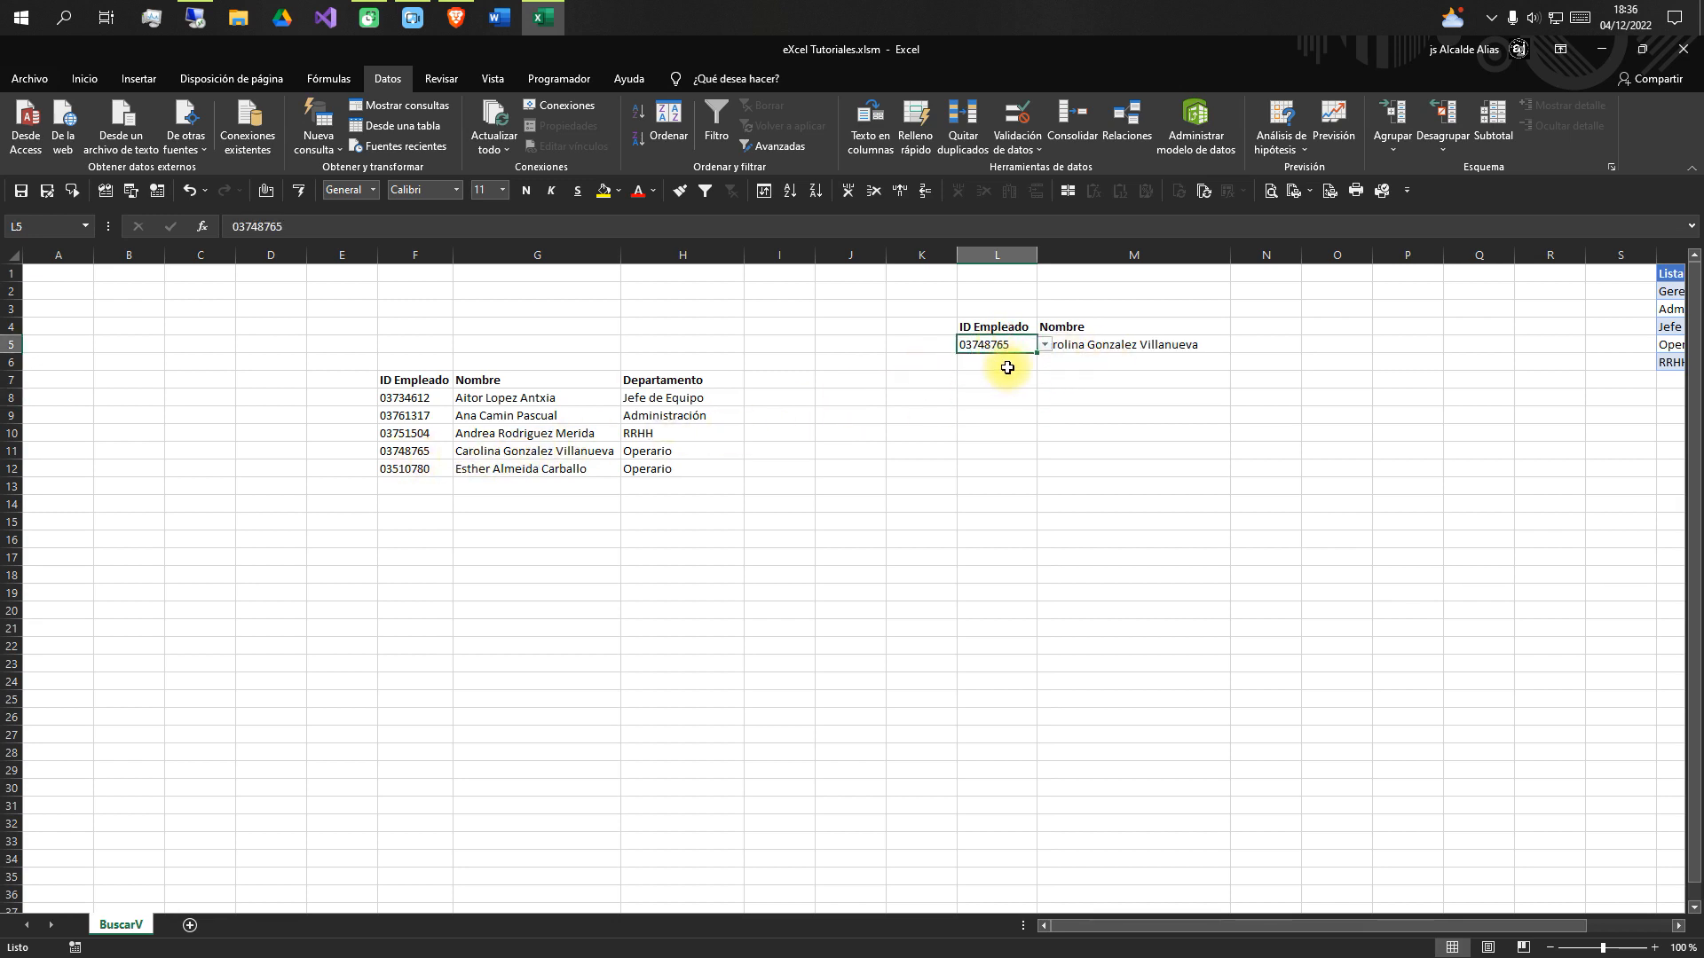
{"action": "left_click", "coordinate": [1047, 346]}
{"action": "left_click", "coordinate": [1015, 370]}
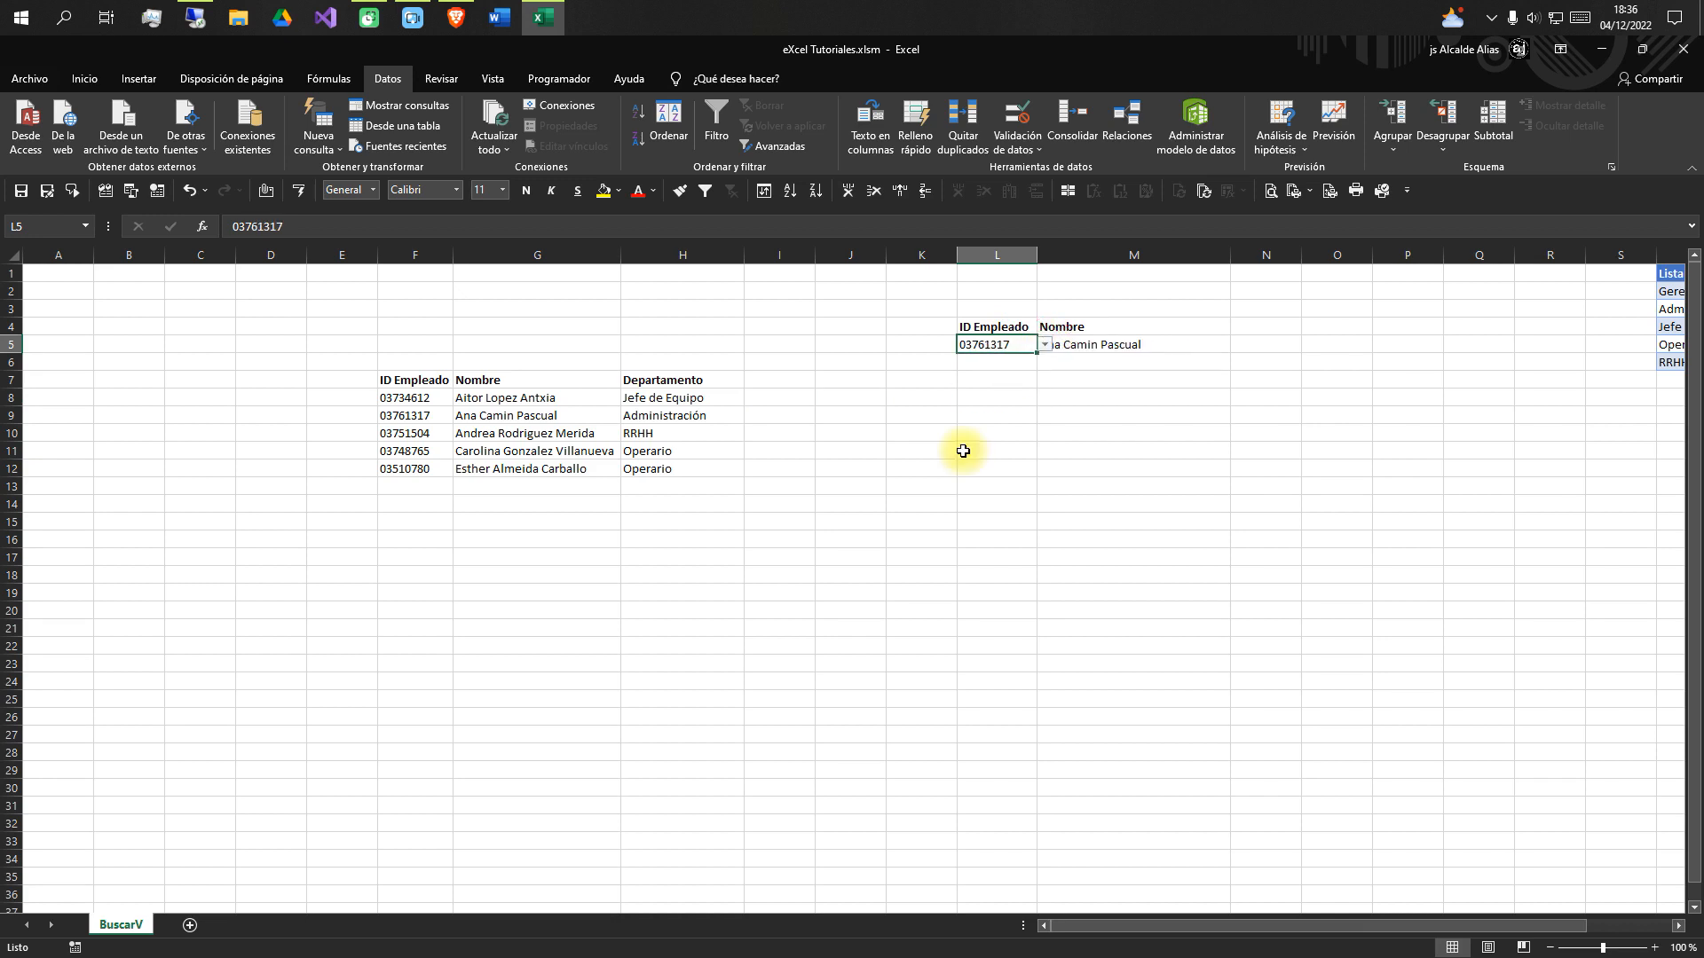
{"action": "left_click", "coordinate": [1047, 416]}
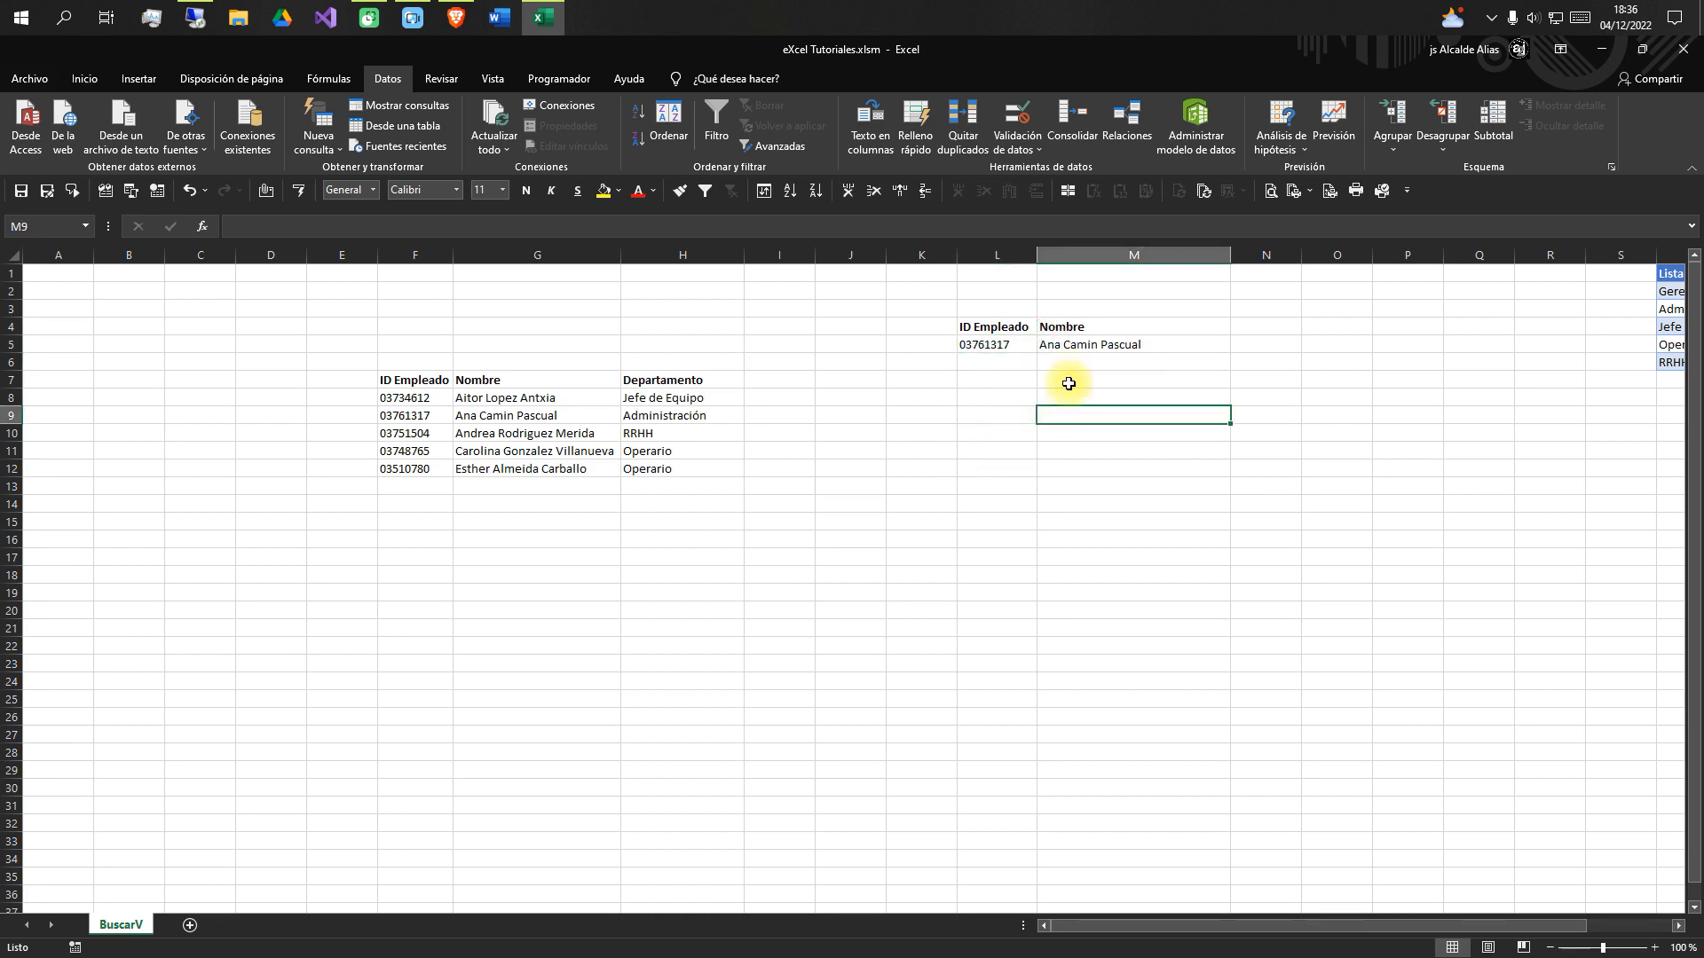
{"action": "left_click", "coordinate": [1068, 346]}
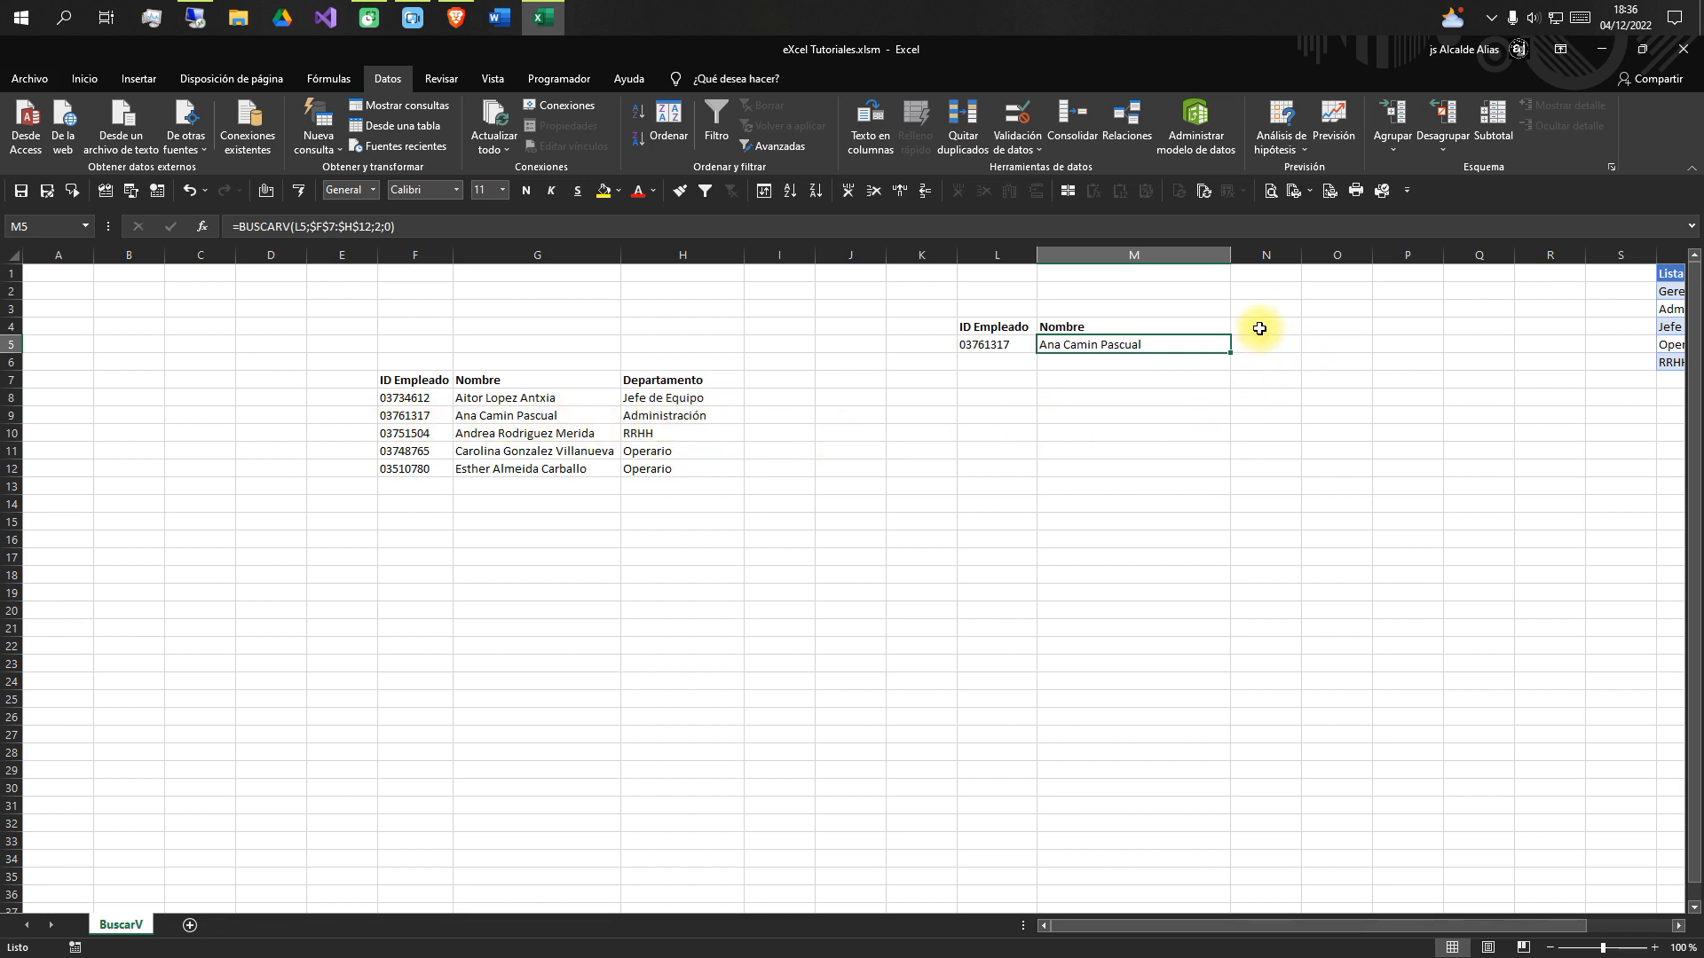
Copy the Departamento heading from H7 into N4, beside the Nombre heading of the lookup area
{"action": "left_click", "coordinate": [689, 382]}
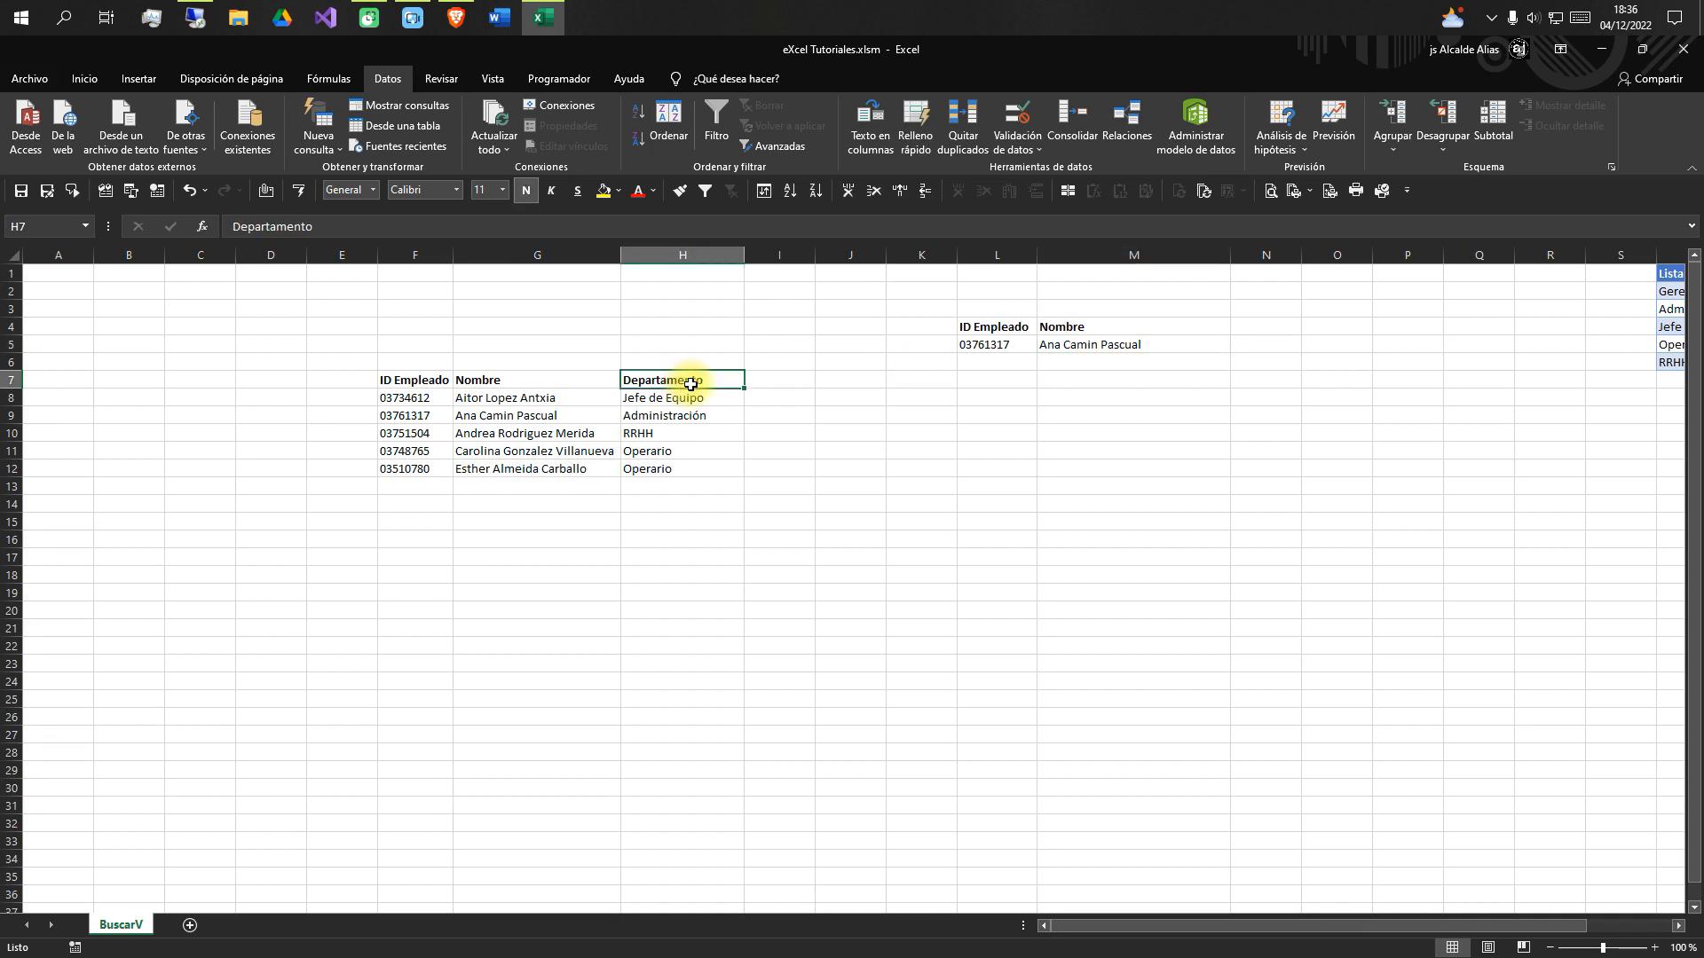
{"action": "key", "text": "ctrl+c"}
{"action": "left_click", "coordinate": [1251, 328]}
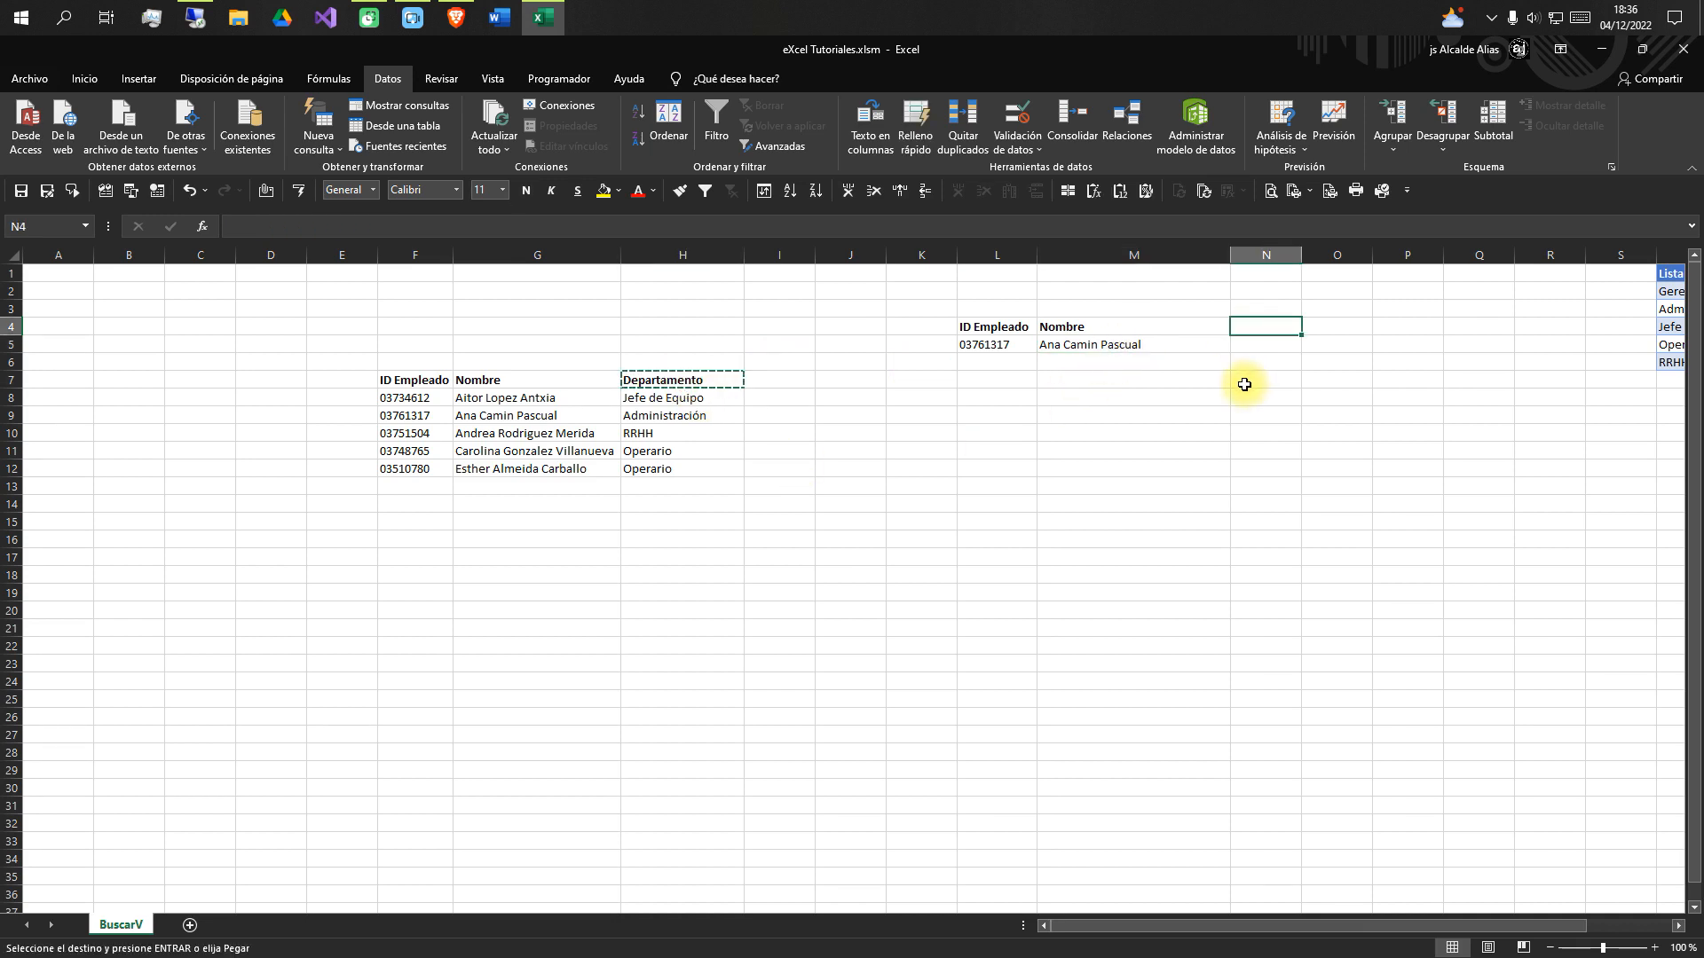
{"action": "key", "text": "ctrl+v"}
Enter =BUSCARV(L5;F7:H12;3;0) in N5 to look up the employee's department by ID
{"action": "left_click", "coordinate": [1252, 350]}
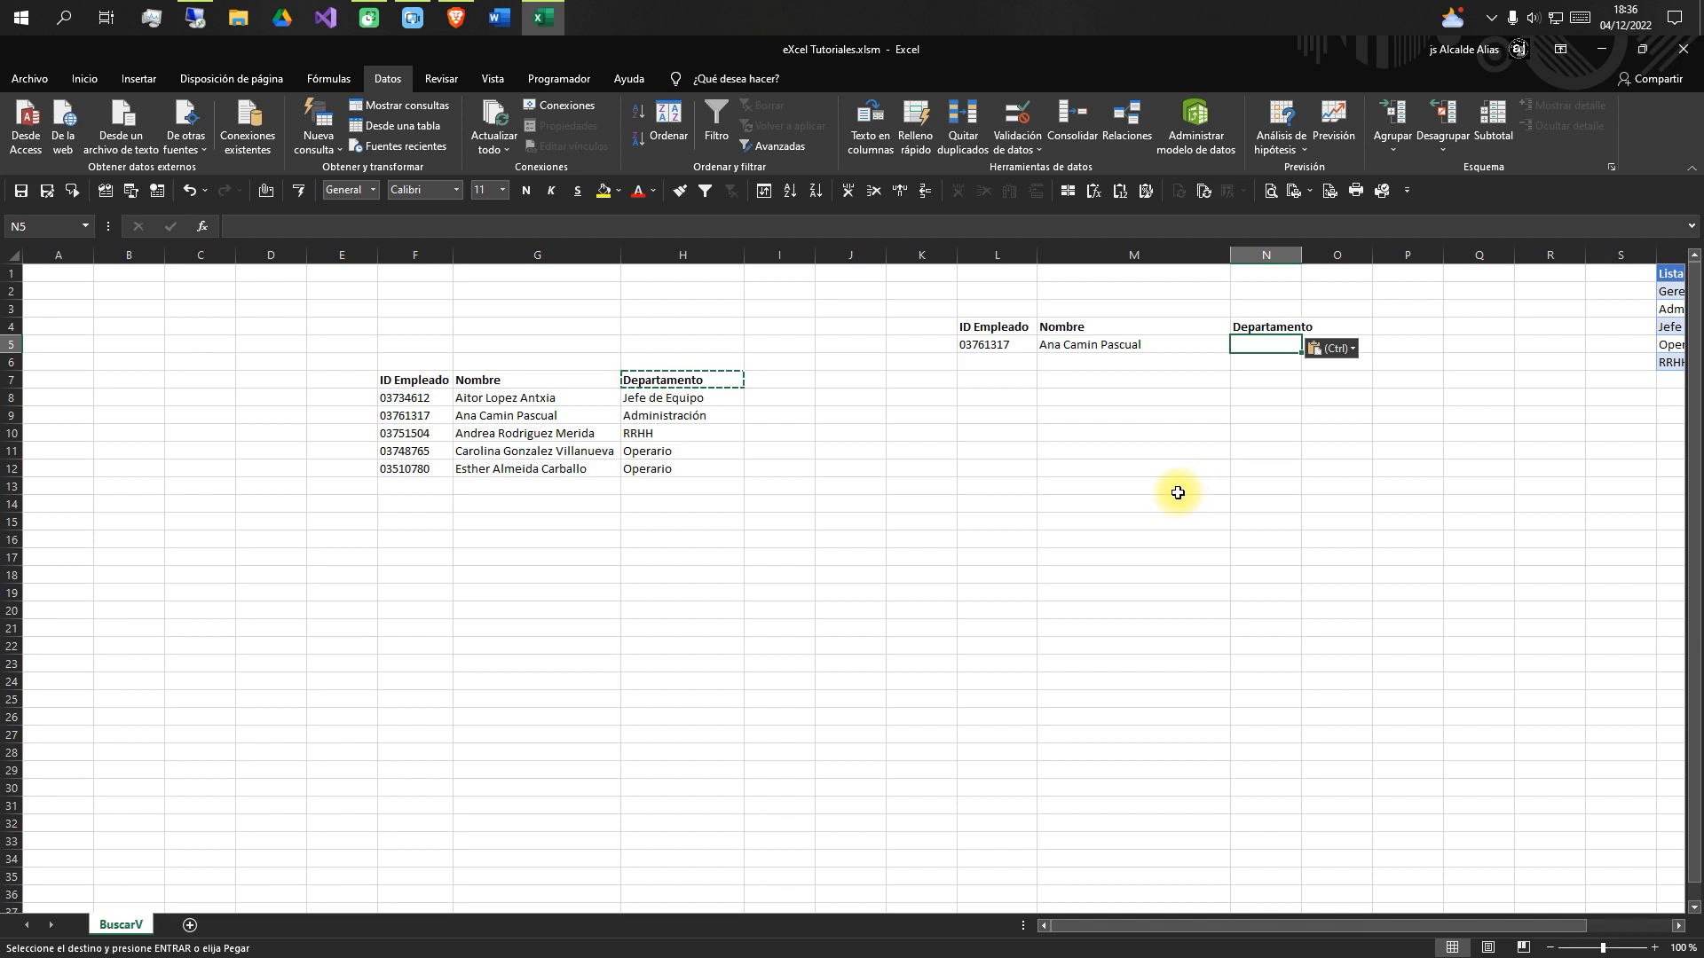
{"action": "type", "text": "=busc"}
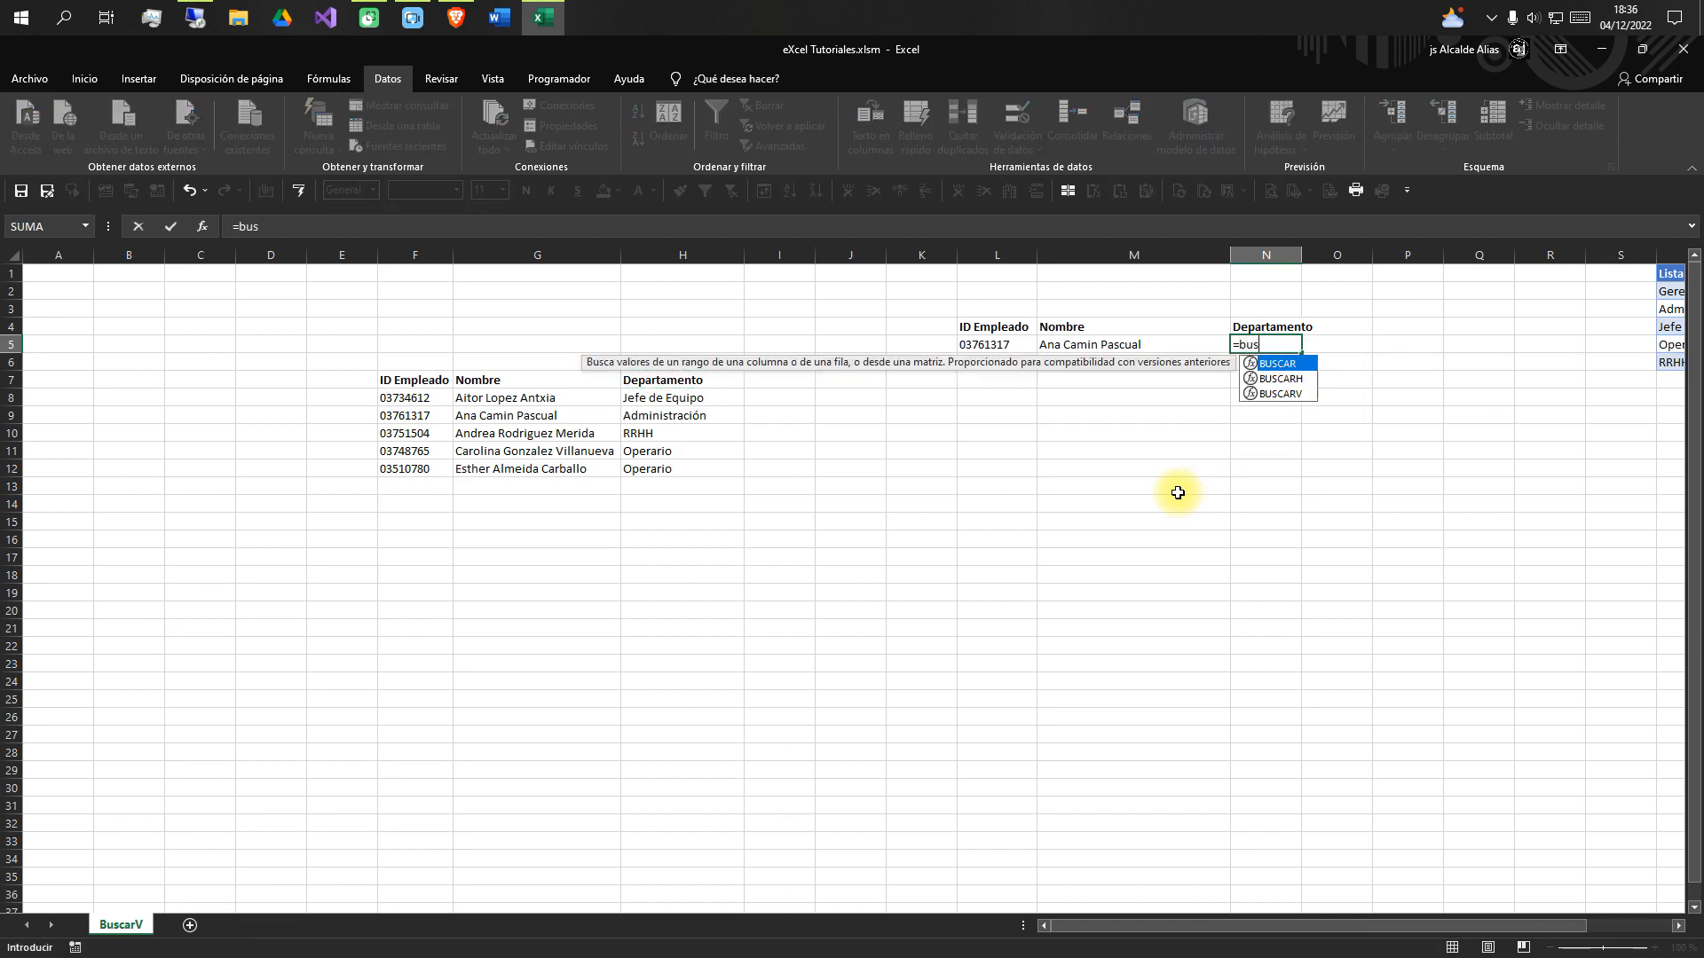
{"action": "double_click", "coordinate": [1281, 394]}
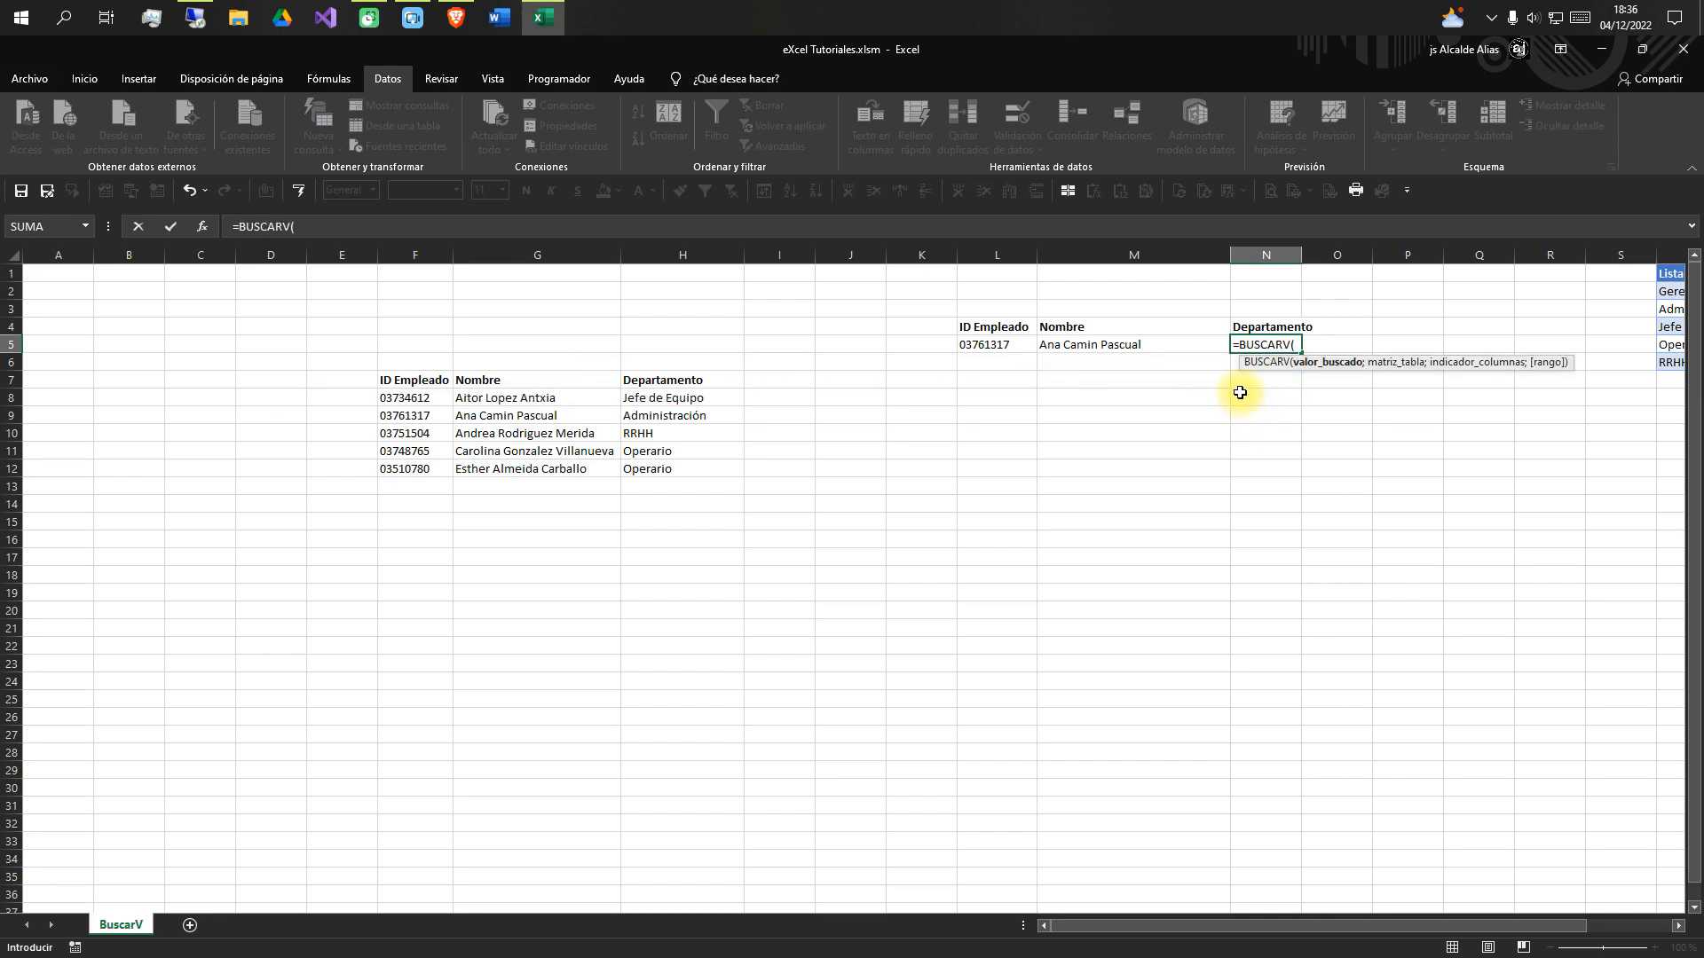
{"action": "left_click", "coordinate": [978, 346]}
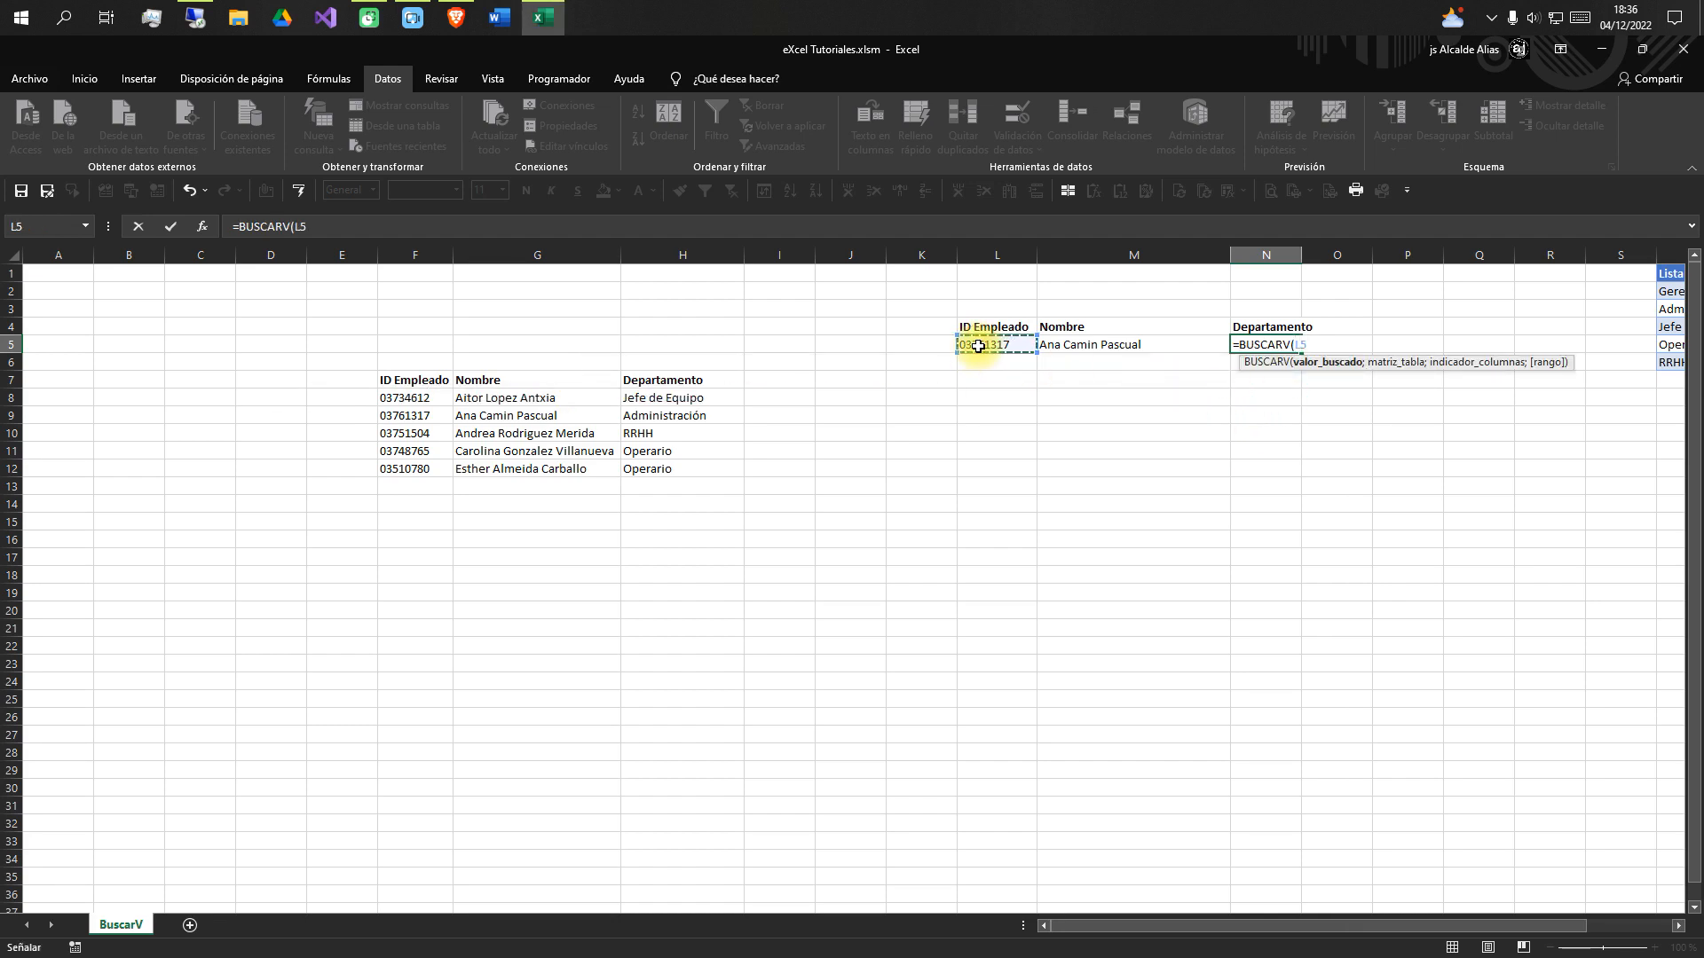
{"action": "type", "text": ";"}
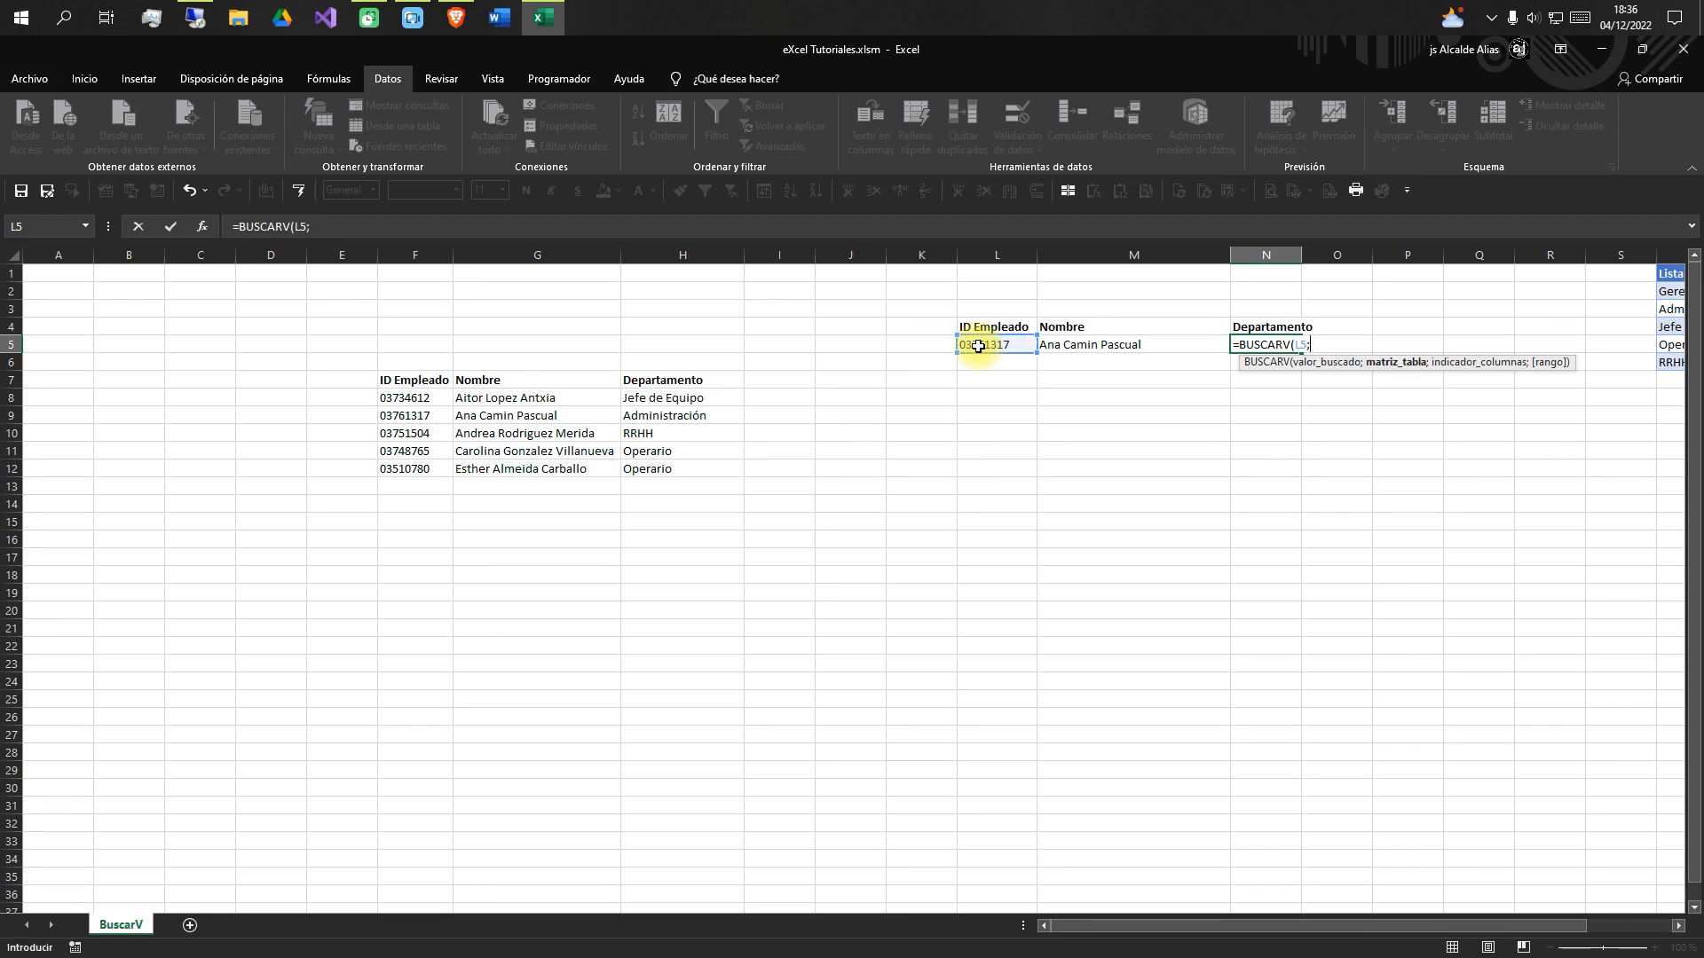
{"action": "left_click_drag", "start_coordinate": [396, 385], "coordinate": [673, 472]}
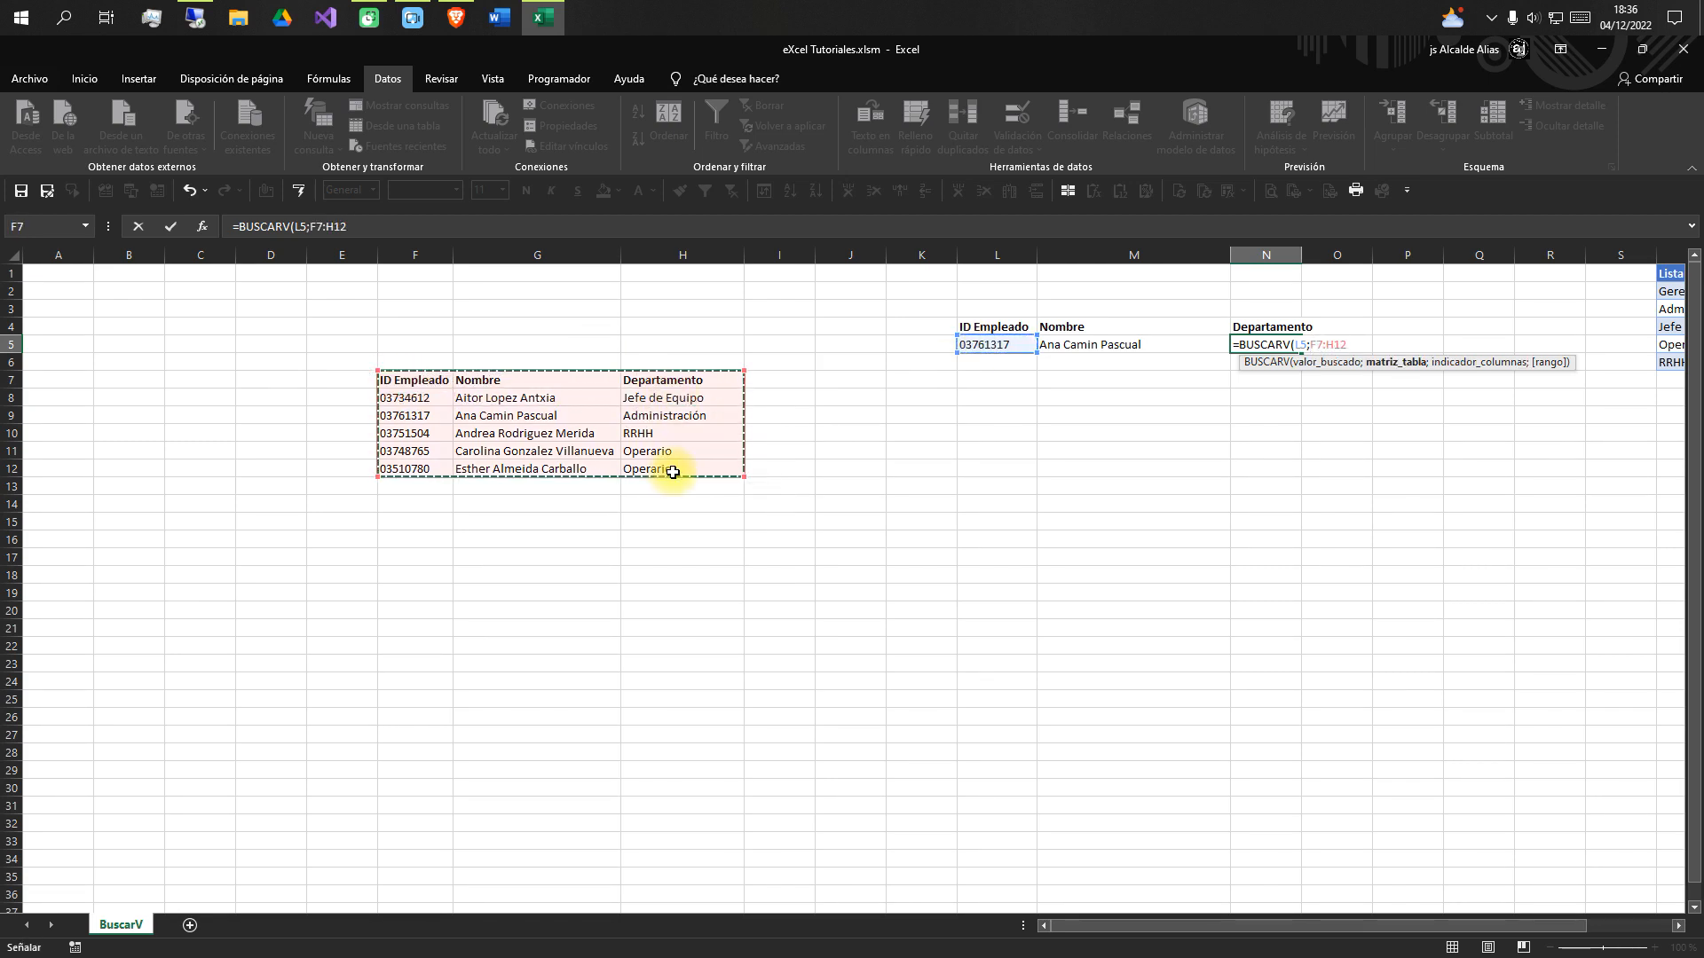
{"action": "type", "text": ";3"}
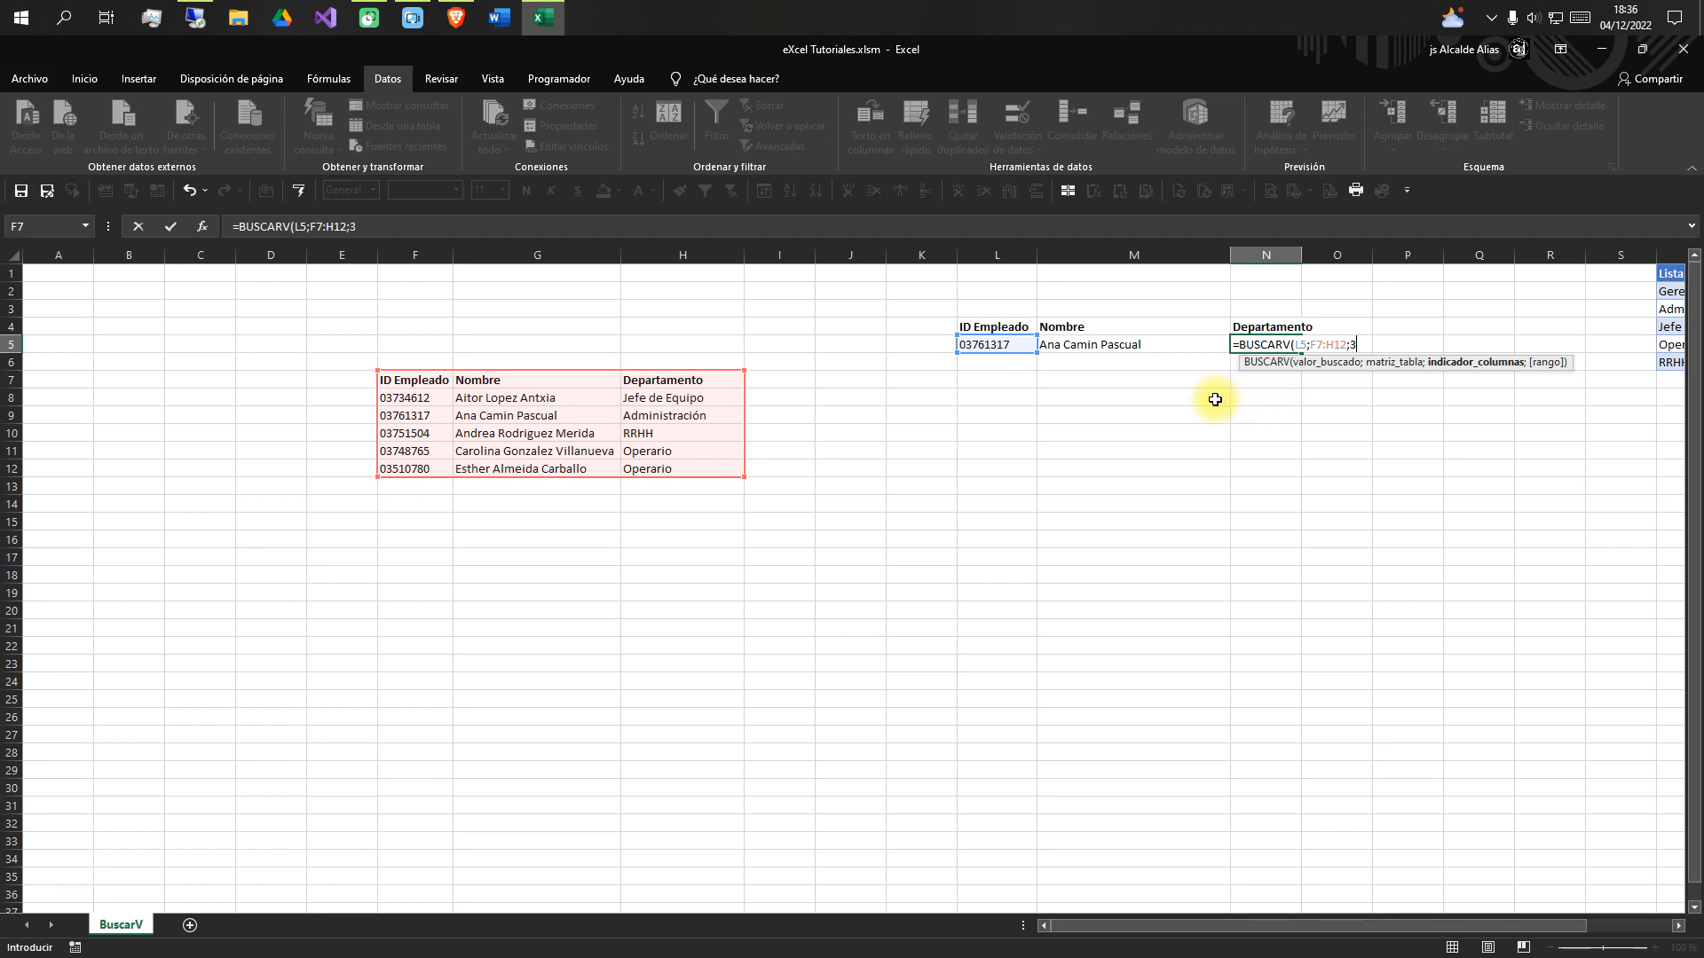
{"action": "type", "text": ";"}
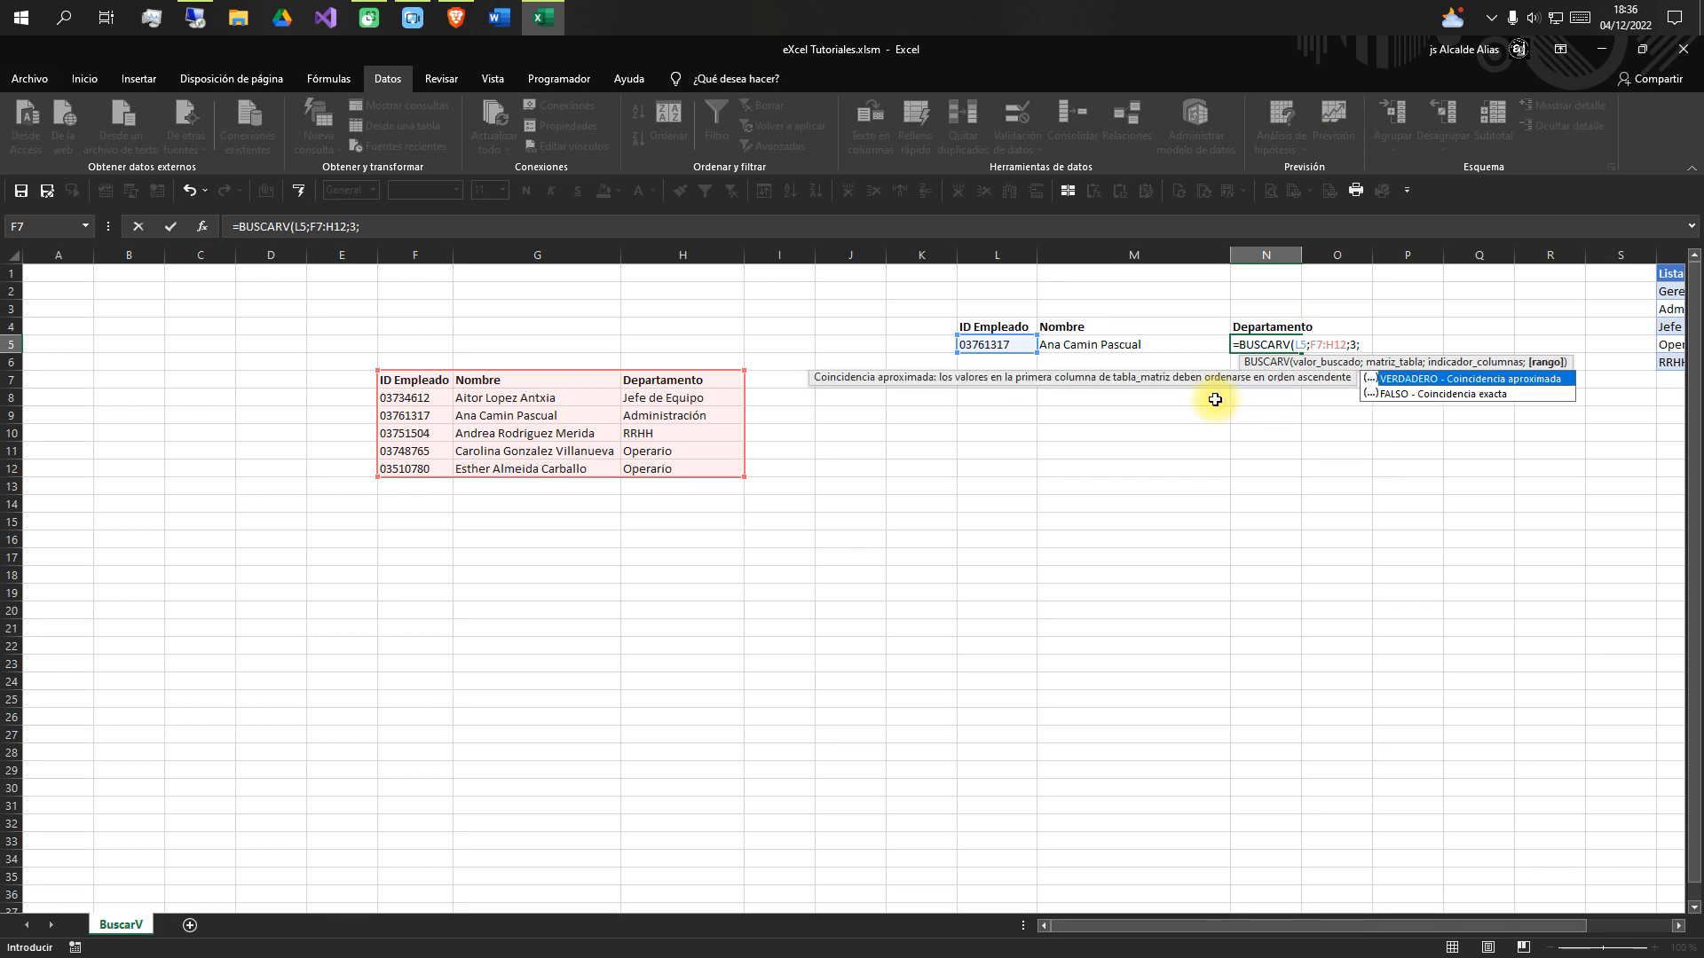
{"action": "type", "text": ")"}
{"action": "key", "text": "BackSpace"}
{"action": "type", "text": "0)"}
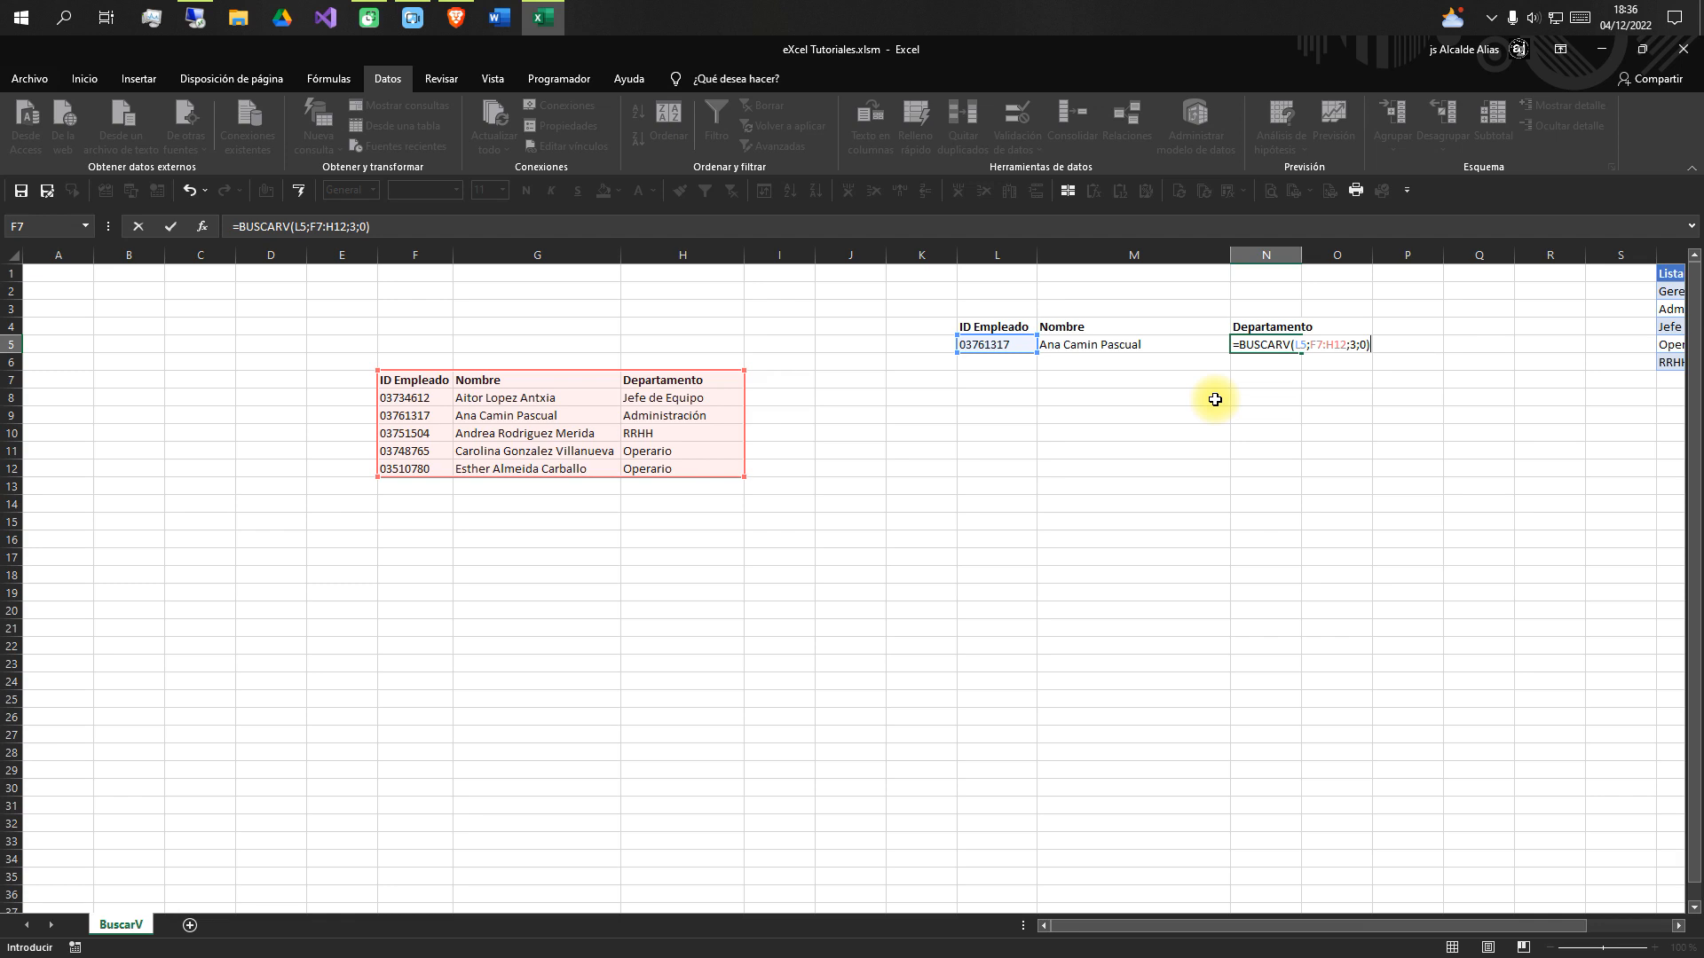
{"action": "key", "text": "Return"}
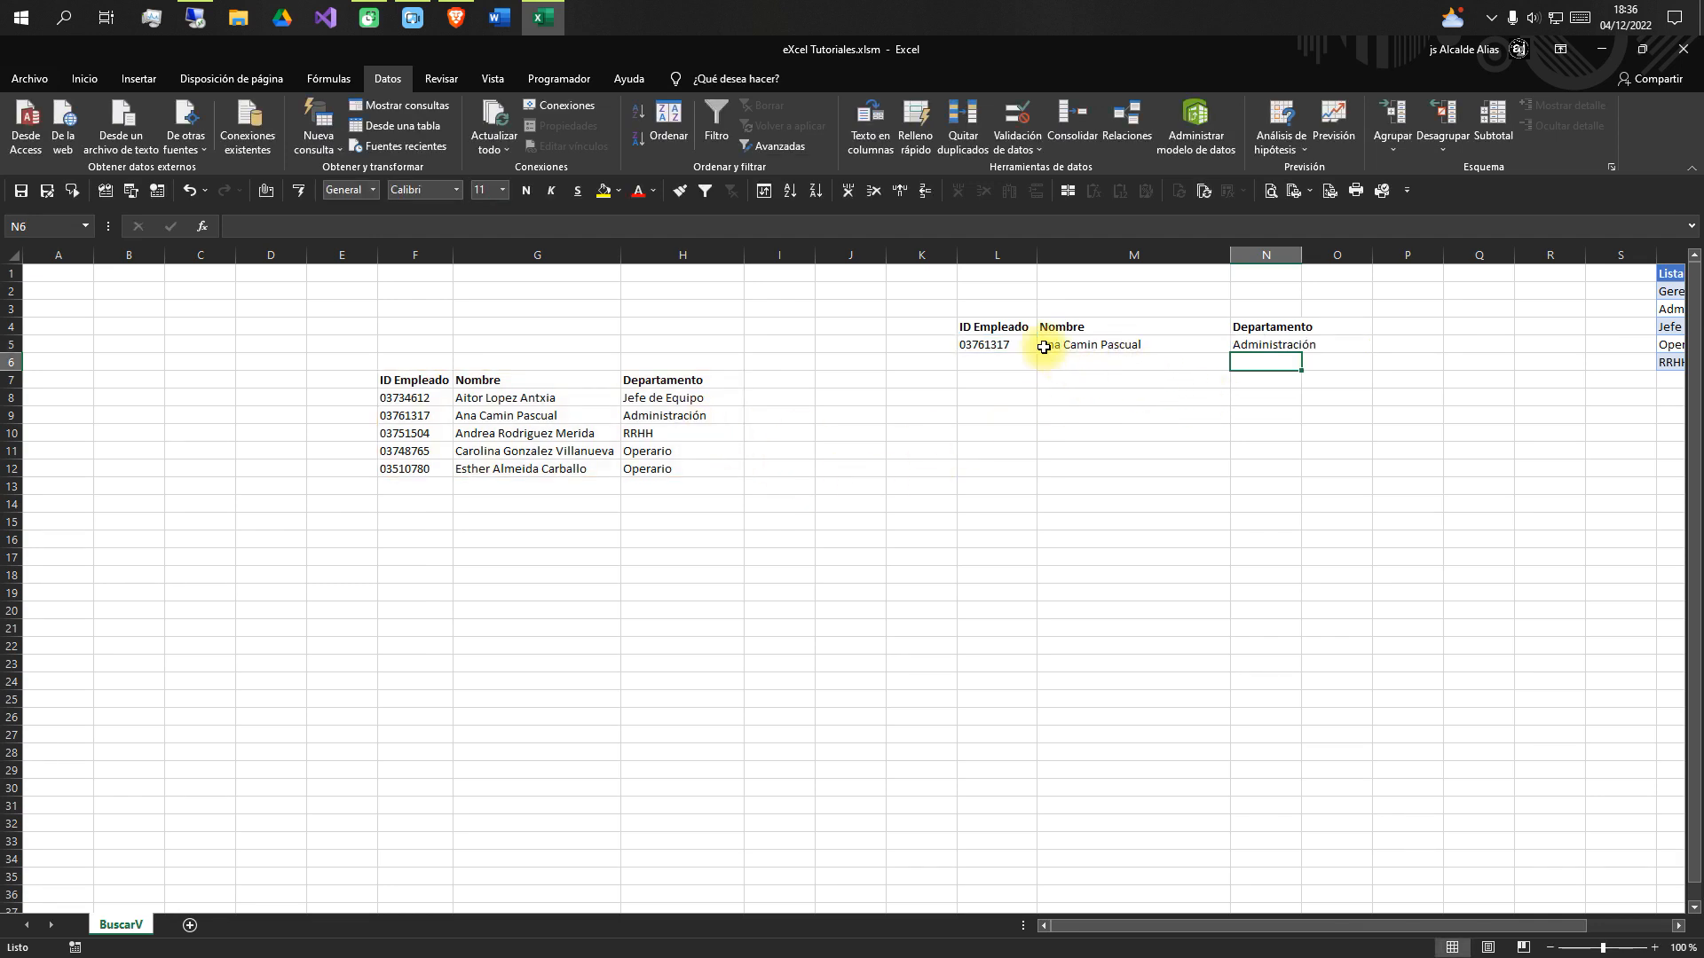
Choose the third employee ID from the list in L5 to test both lookups
{"action": "left_click", "coordinate": [1015, 345]}
{"action": "left_click", "coordinate": [1044, 344]}
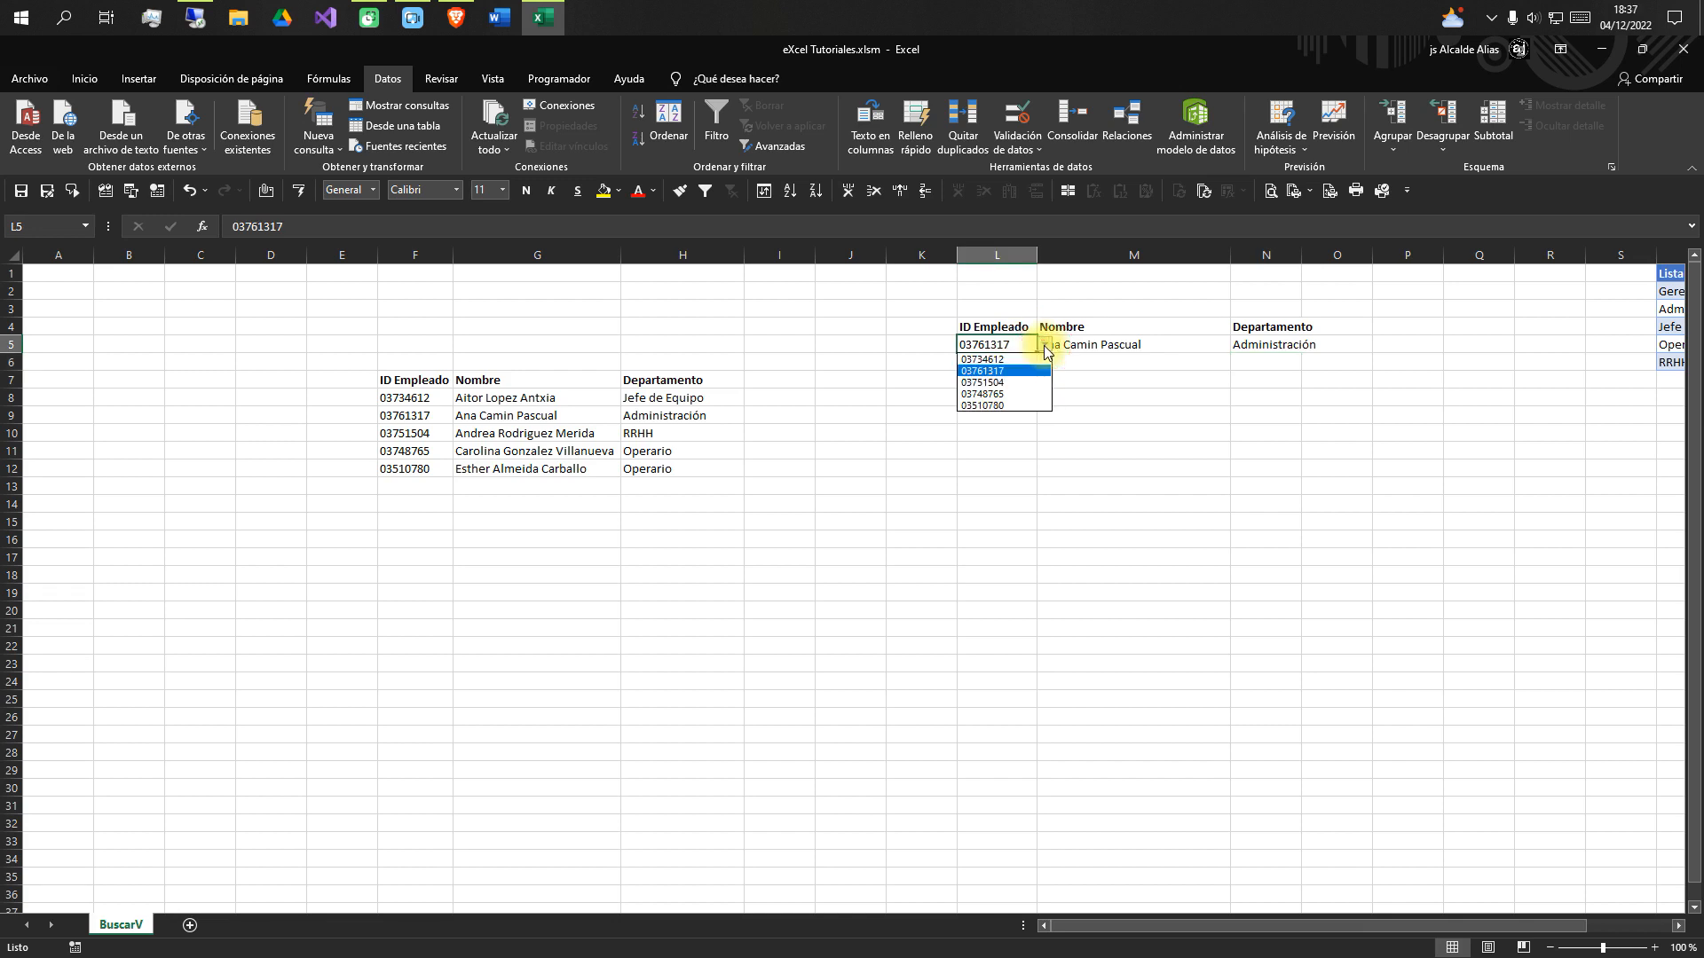
{"action": "left_click", "coordinate": [1019, 385]}
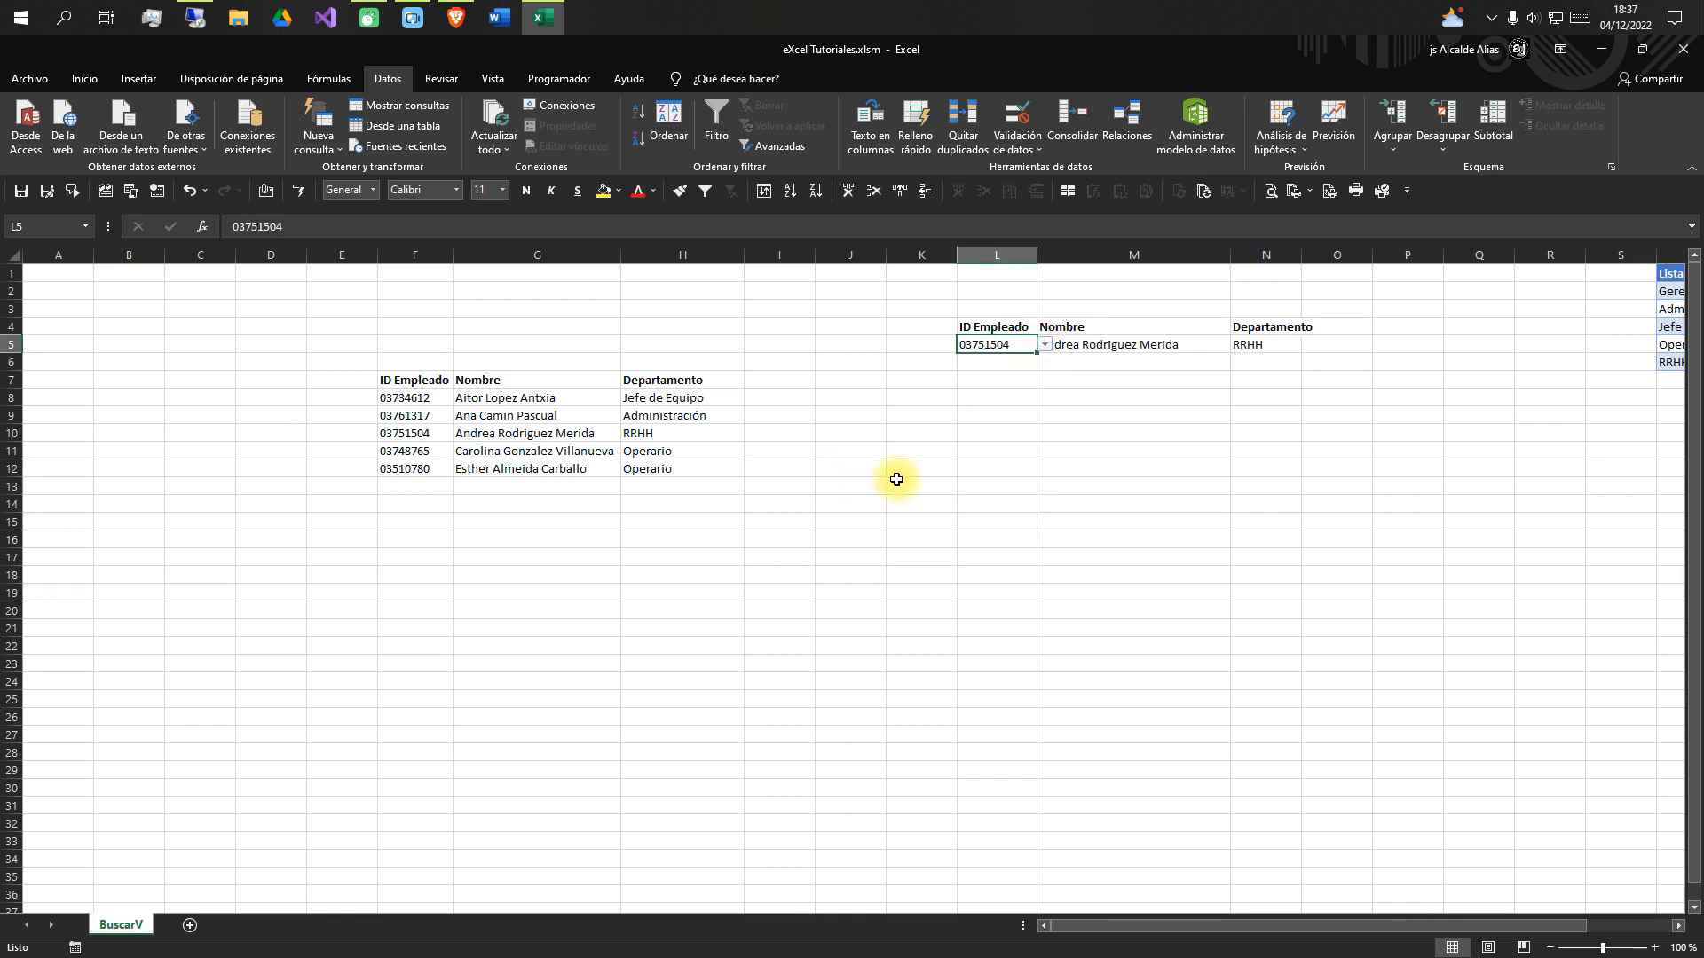